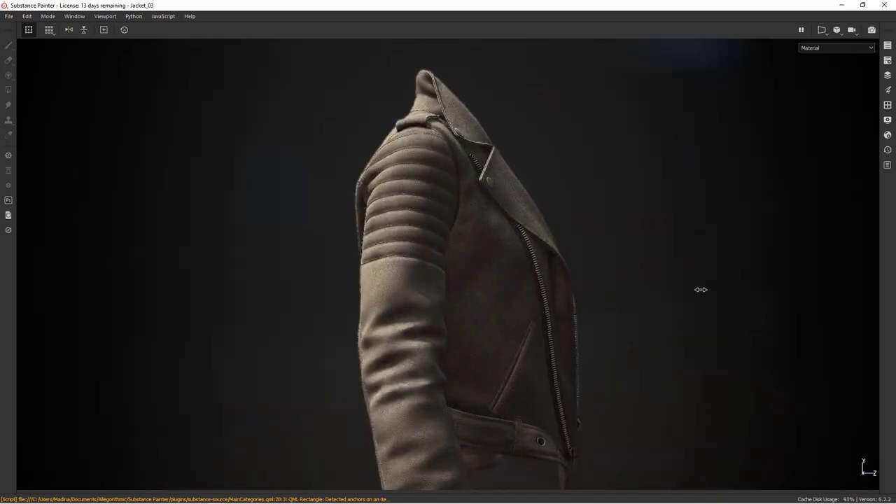
shift+right_drag(700, 290, 742, 301)
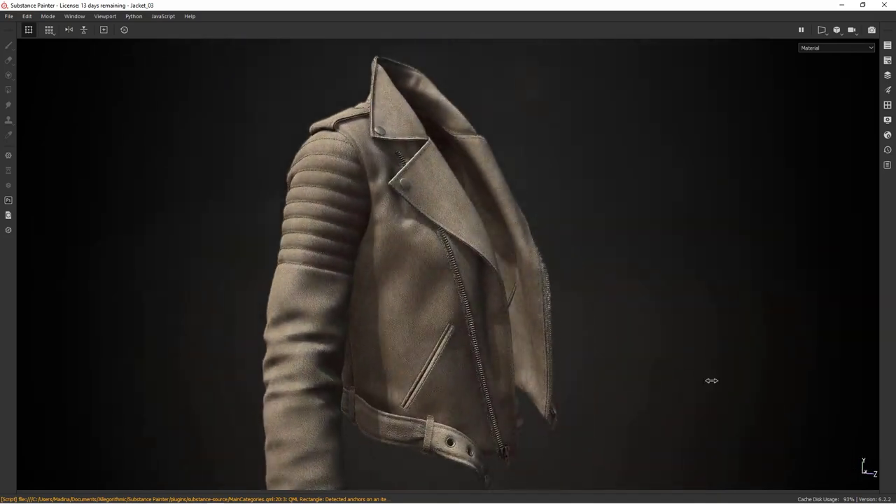
shift+right_drag(711, 380, 709, 298)
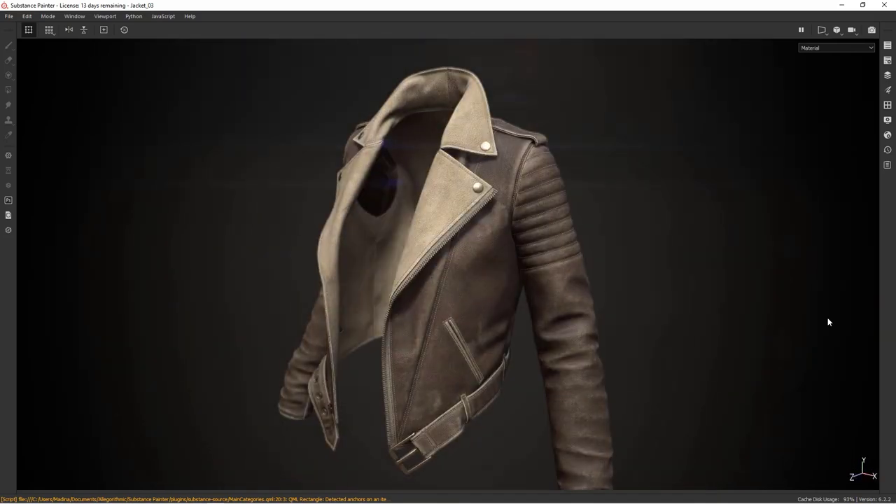
shift+right_drag(827, 319, 792, 322)
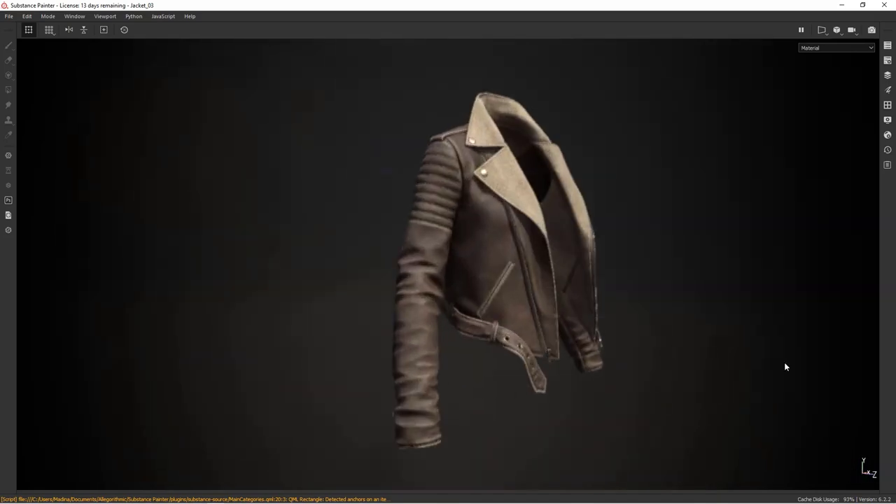
alt+drag(784, 364, 726, 328)
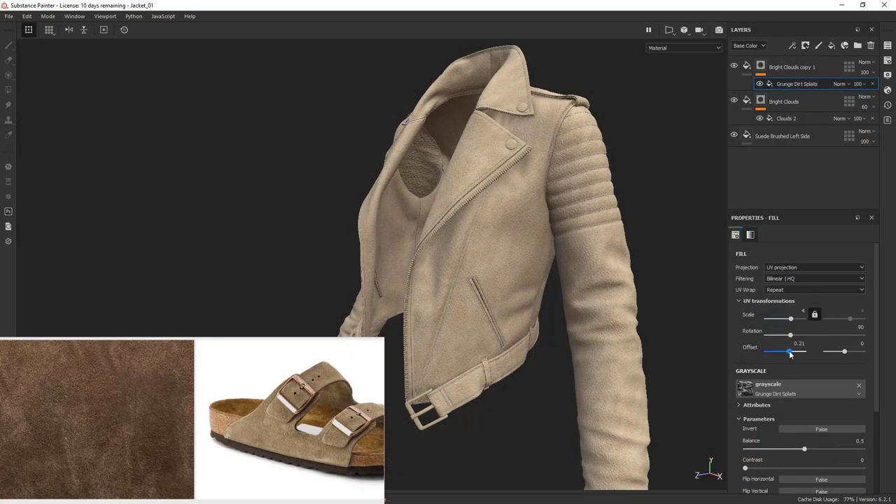
Fine-tune the horizontal UV offset of the Grunge Dirt Splats fill in the Bright Clouds copy 1 mask
drag(789, 349, 793, 351)
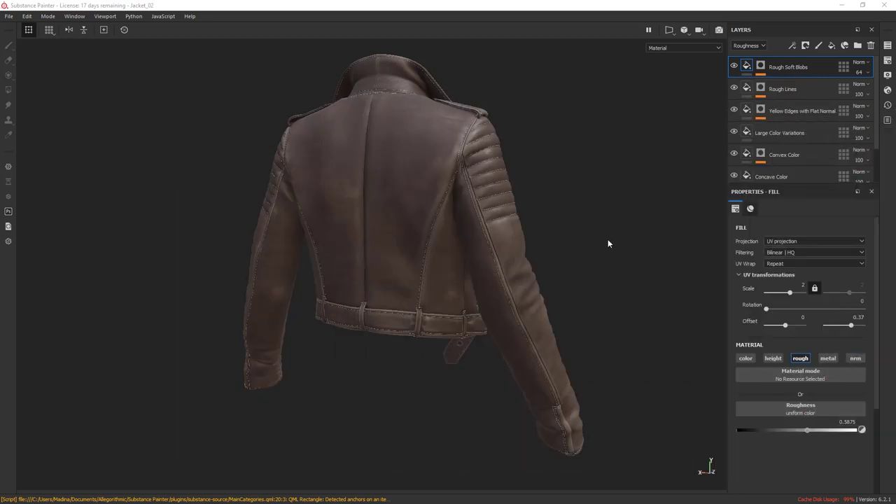
Add a fill layer above Rough Soft Blobs and keep only its height channel enabled
alt+drag(607, 239, 403, 183)
shift+right_drag(403, 183, 406, 187)
alt+drag(421, 314, 430, 248)
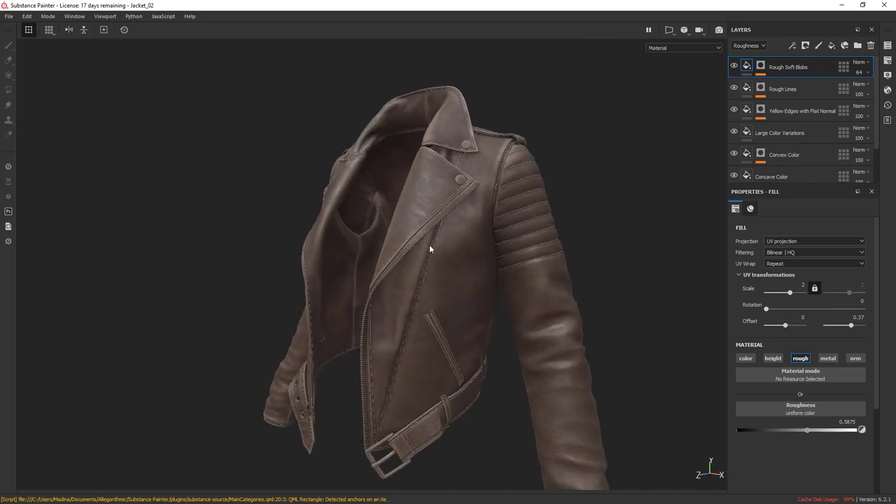
alt+middle_drag(498, 262, 486, 249)
click(830, 46)
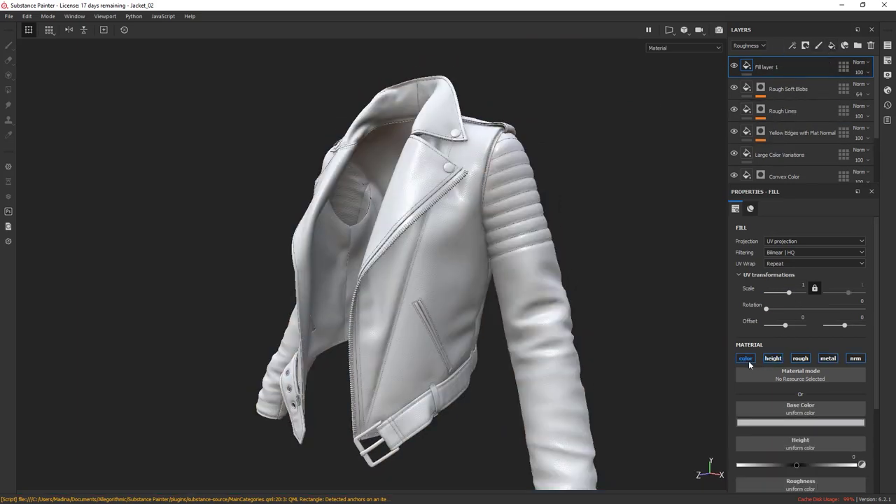
click(803, 357)
click(832, 359)
click(859, 360)
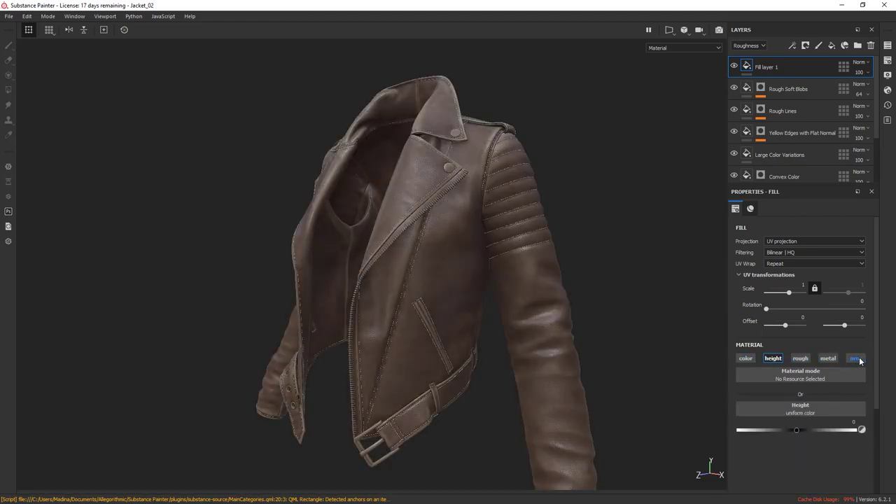
Assign the Creased procedural texture to the height channel of the new fill layer
drag(895, 91, 355, 91)
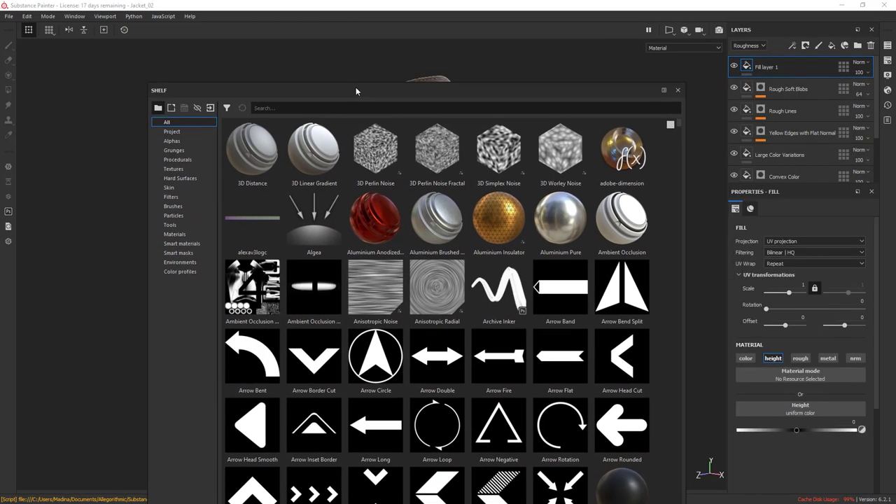
click(178, 159)
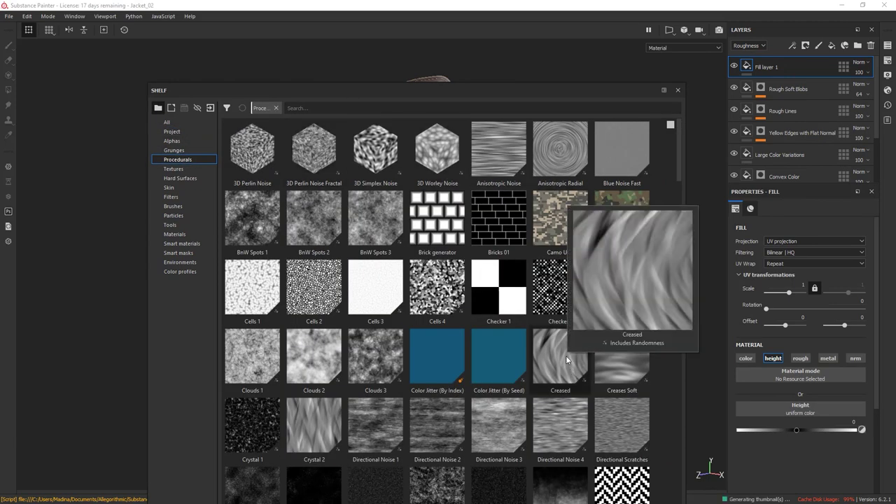
drag(566, 356, 766, 411)
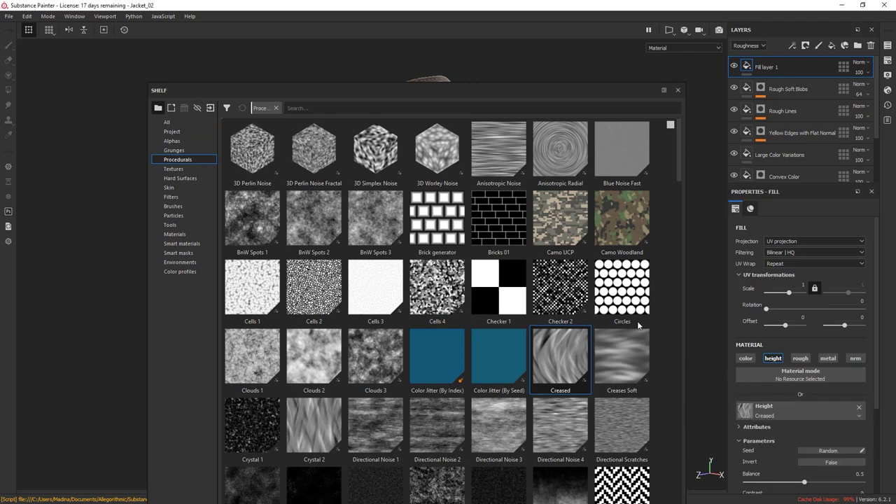
drag(349, 86, 348, 503)
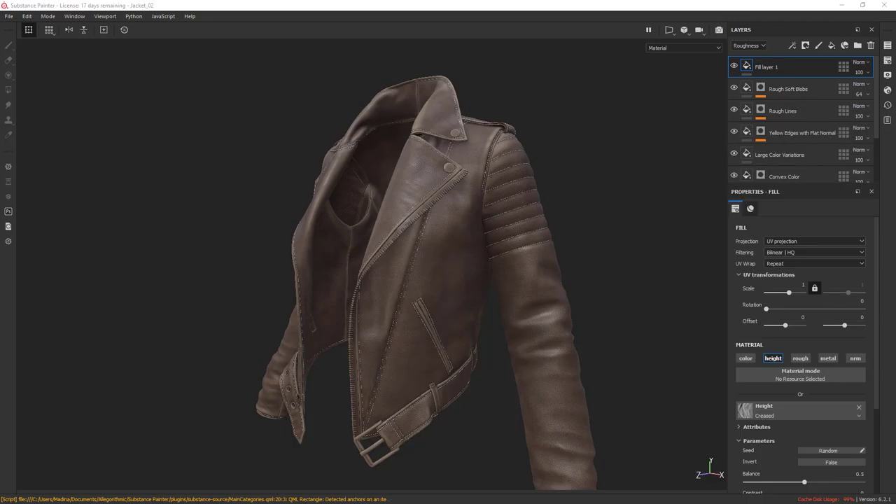
Set the UV scale of the Creased height fill to 3 and check the creases around the jacket
alt+drag(630, 274, 521, 259)
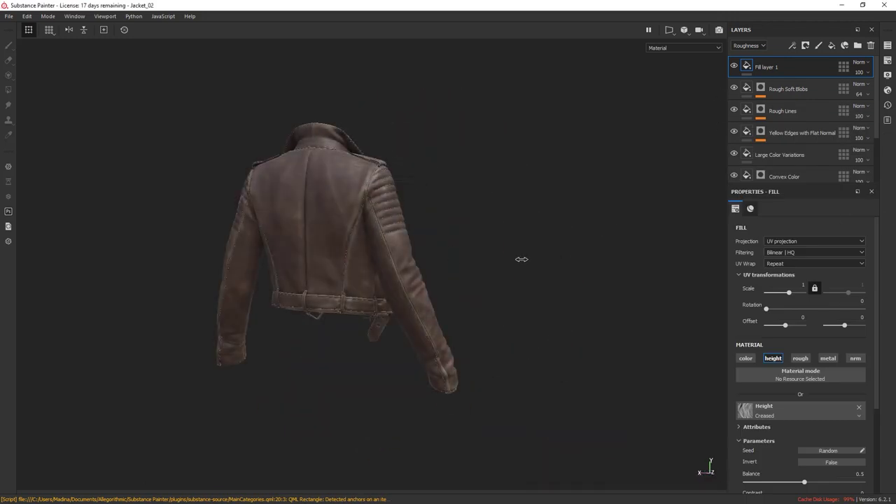
alt+right_drag(395, 270, 483, 242)
alt+drag(501, 245, 543, 218)
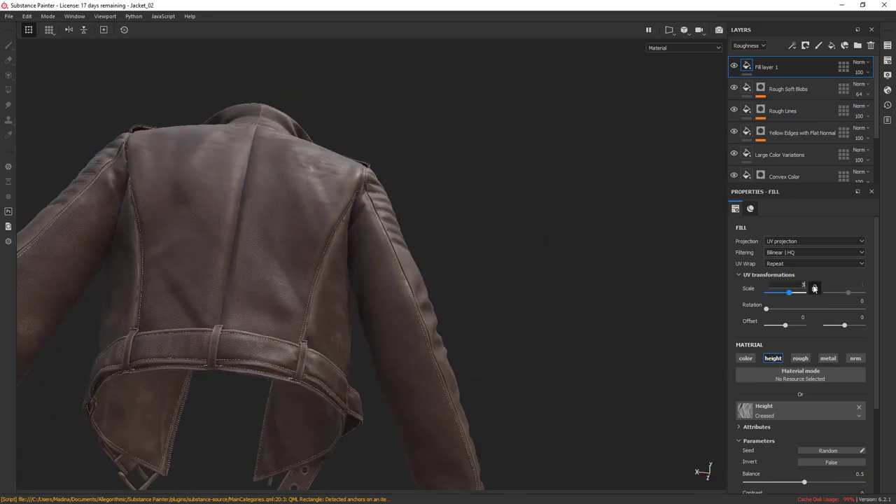
mouse_move(506, 202)
alt+mouse_down()
mouse_move(374, 208)
mouse_move(95, 287)
mouse_move(602, 252)
mouse_move(306, 205)
mouse_move(560, 254)
mouse_move(511, 238)
mouse_move(556, 257)
mouse_move(534, 256)
mouse_move(522, 212)
mouse_move(495, 312)
alt+mouse_up()
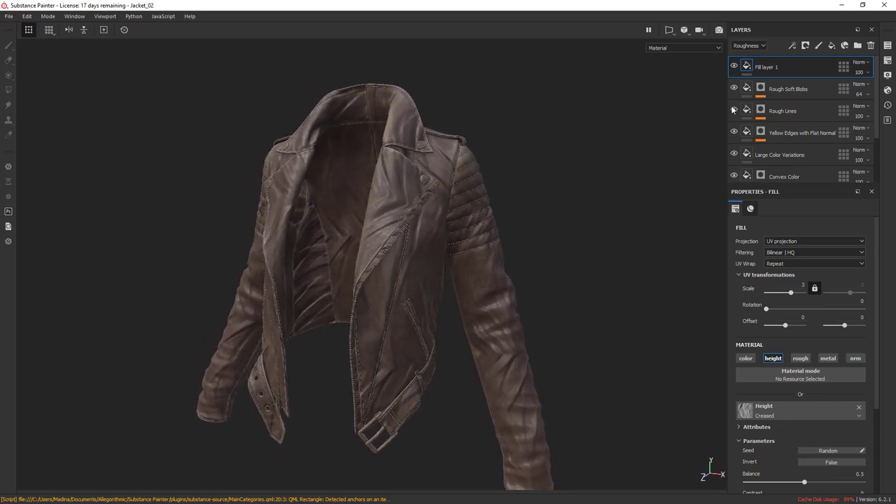
Add a white mask to Fill layer 1 and apply a Curvature generator to it
right_click(747, 64)
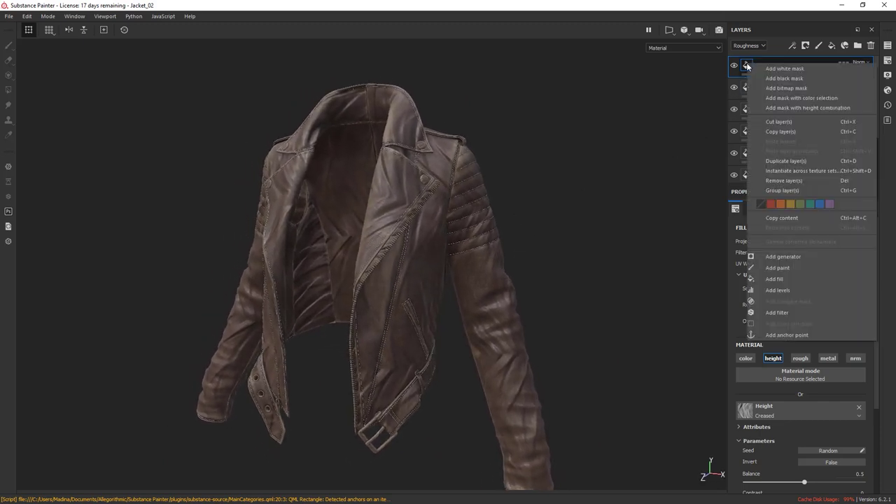
click(783, 68)
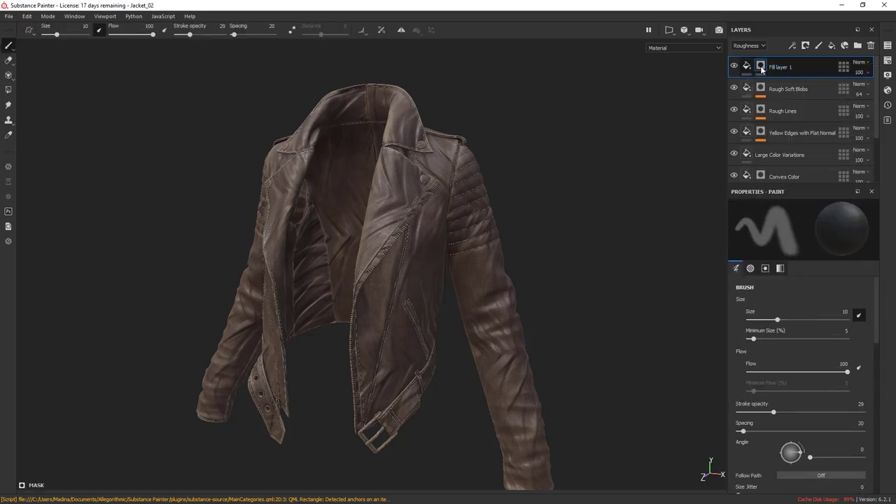
right_click(761, 67)
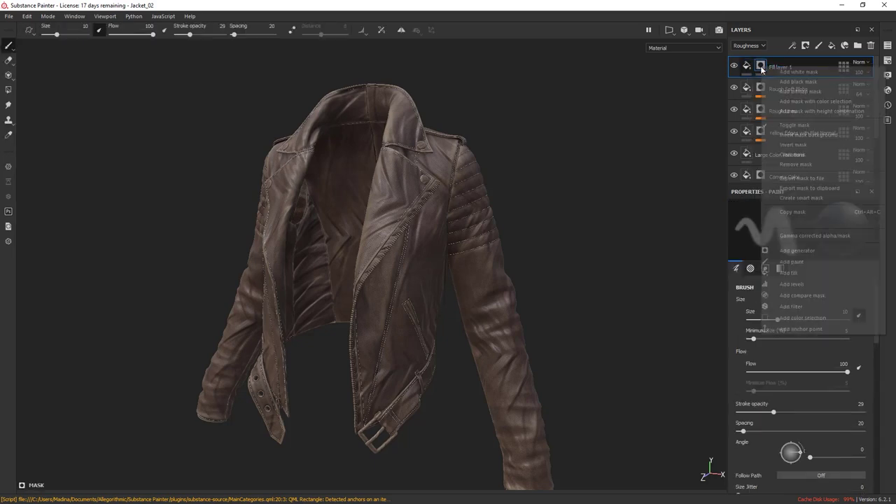
click(802, 249)
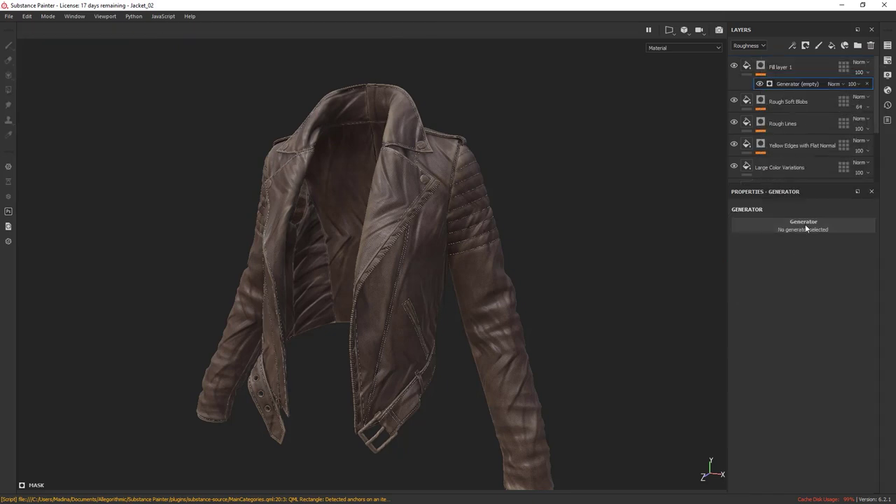
click(805, 225)
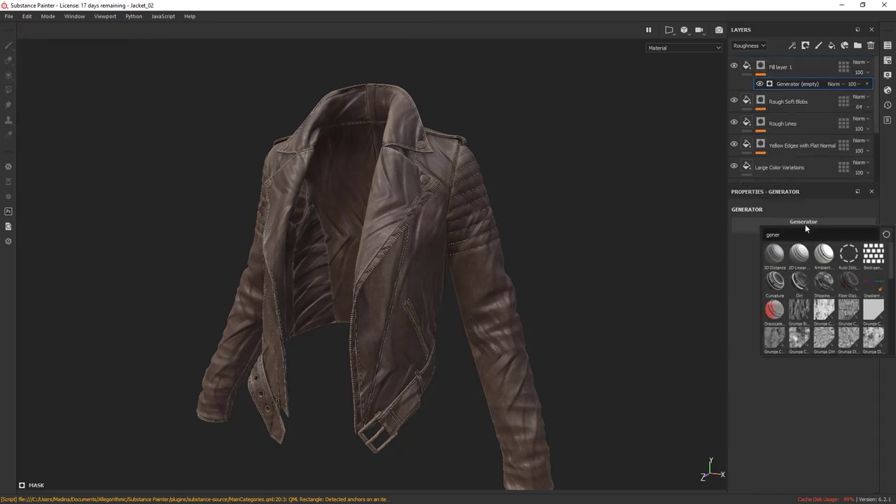
click(775, 281)
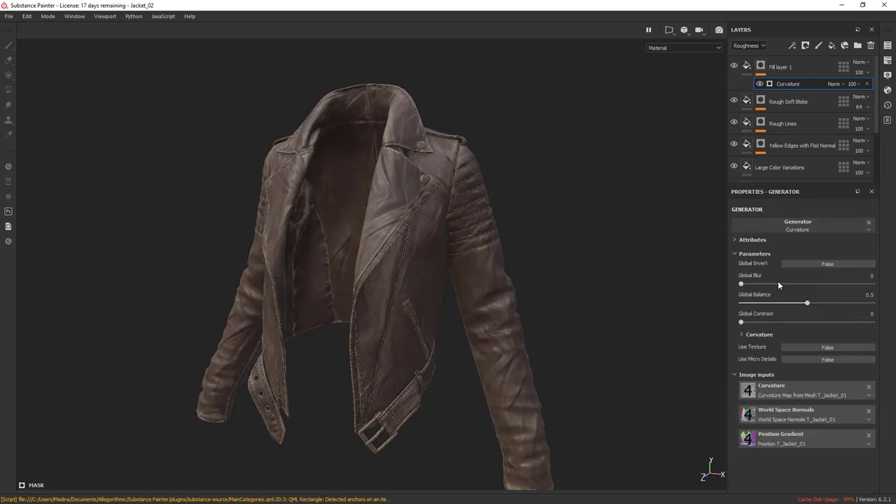
alt+drag(595, 260, 609, 255)
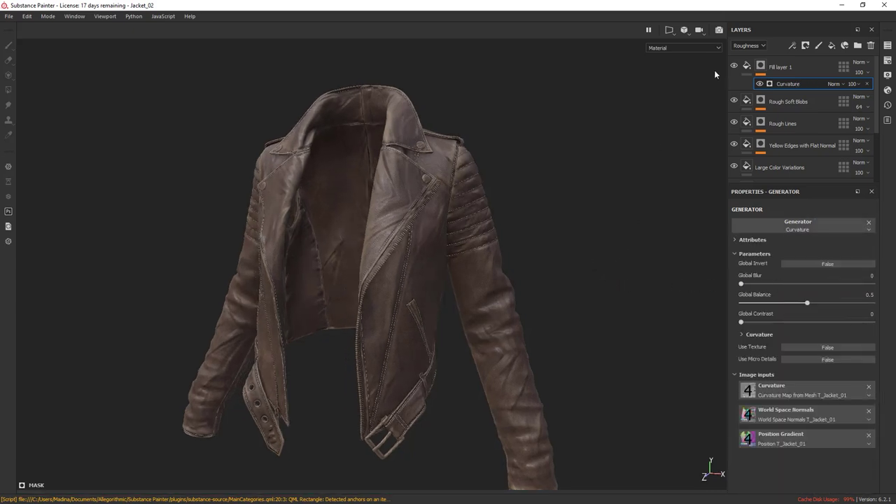
Preview the mask and set its Curvature generator to Sharp 0.48, Fine 0.47, Soft 0.48, Medium 0.2, Large 0.04, Big 0.06 and Huge 0
alt+click(761, 66)
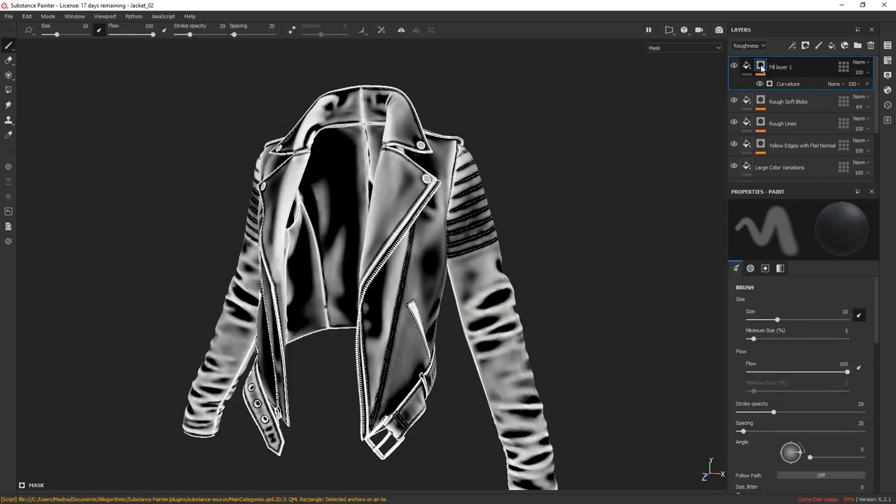
click(786, 84)
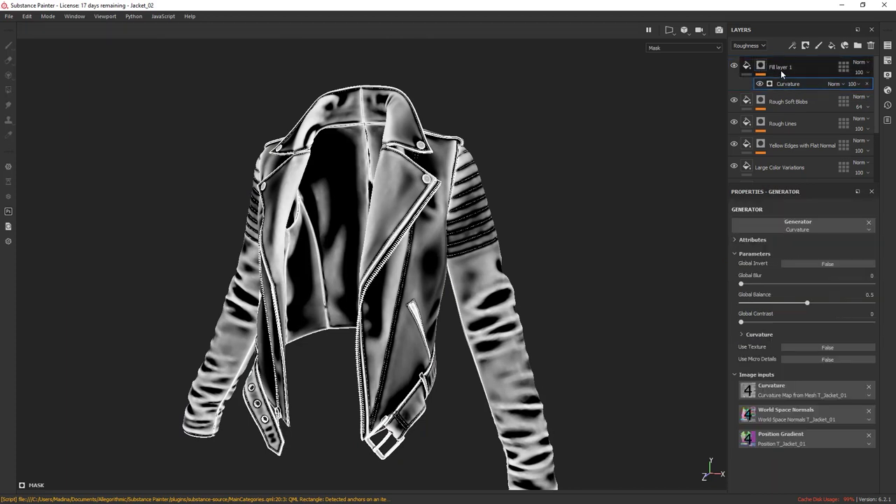
click(744, 335)
alt+right_drag(644, 355, 625, 329)
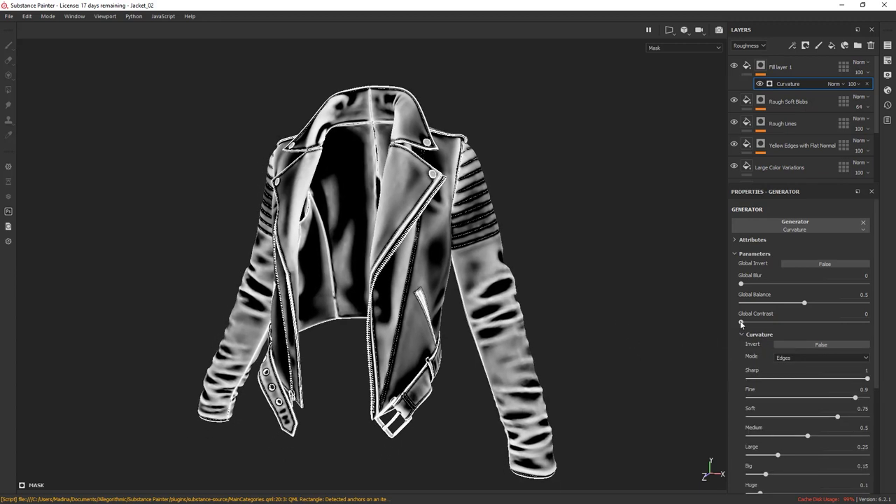
drag(866, 382, 805, 379)
drag(854, 397, 773, 442)
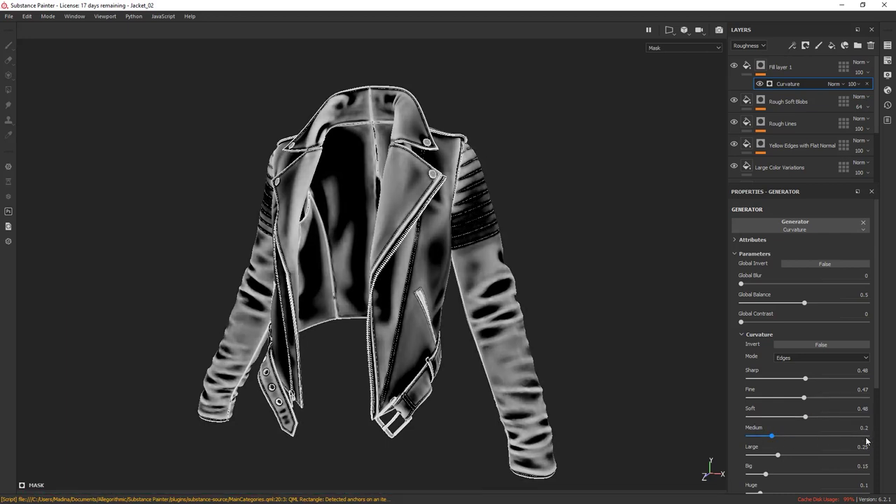
scroll(843, 437, down, 1)
drag(777, 430, 756, 450)
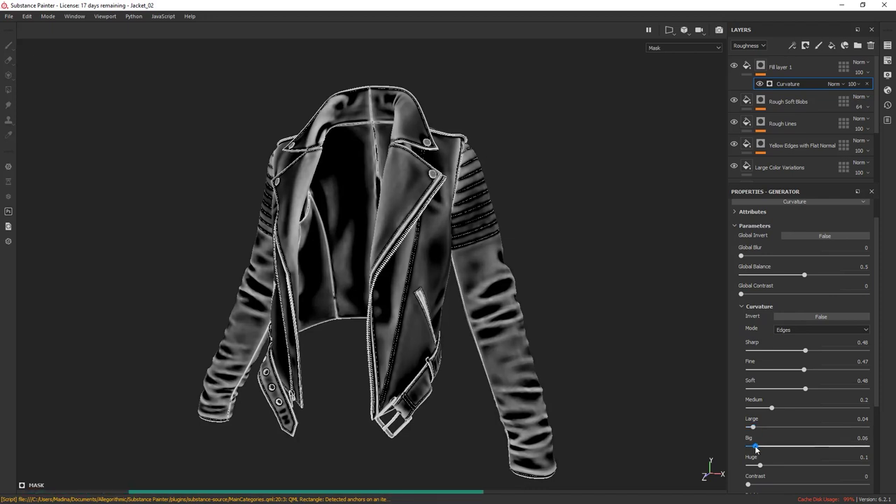
drag(765, 469, 735, 469)
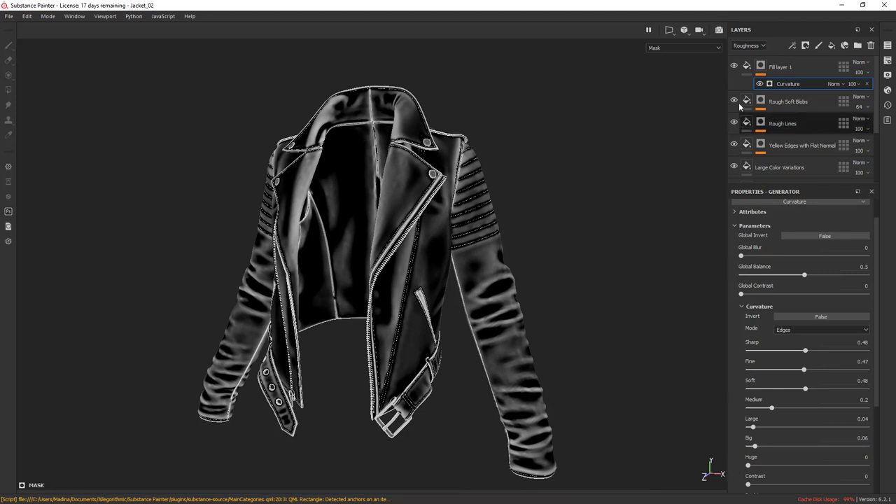
Return to the material view and set the height channel opacity of Fill layer 1 to 45
click(746, 65)
alt+drag(488, 192, 563, 183)
scroll(490, 131, up, 2)
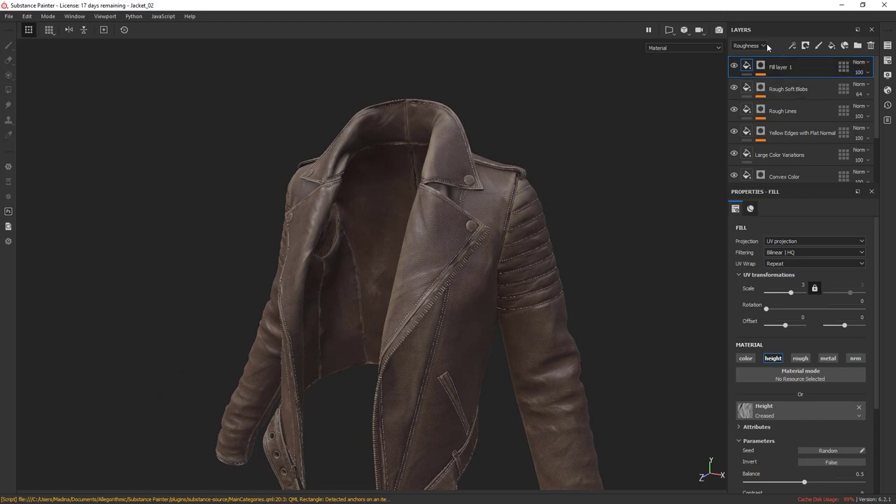
click(748, 45)
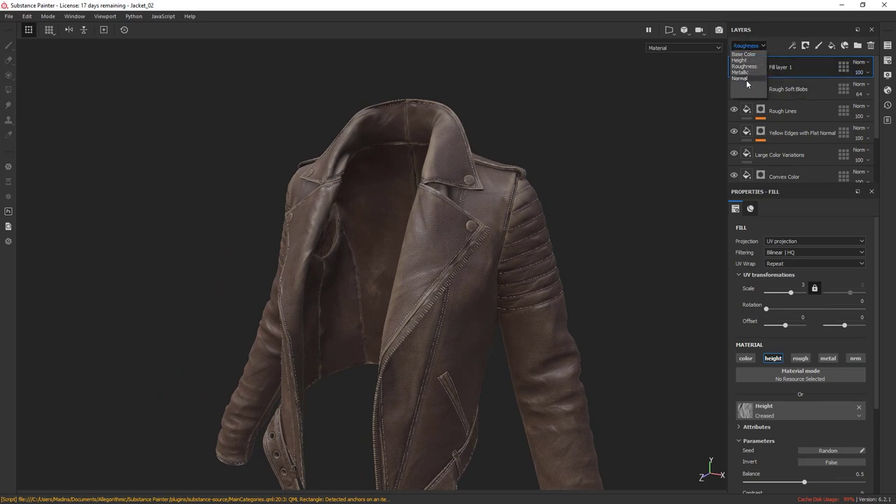
click(741, 60)
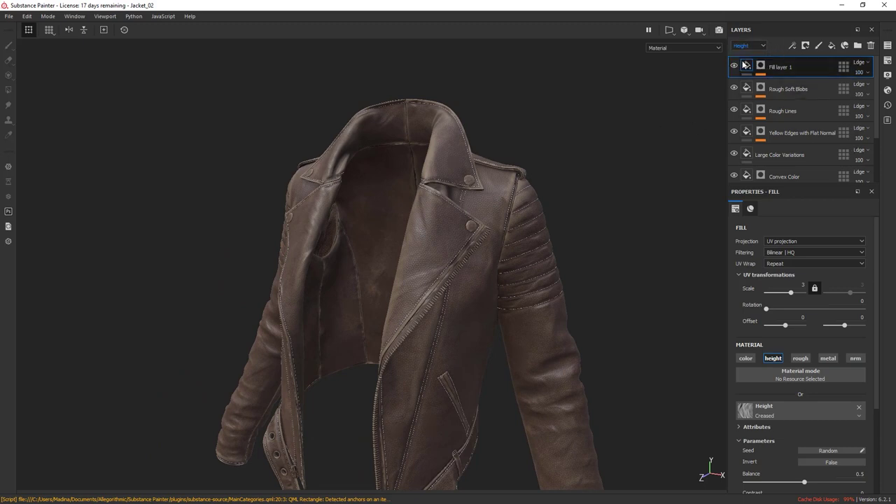
click(863, 73)
drag(884, 91, 873, 94)
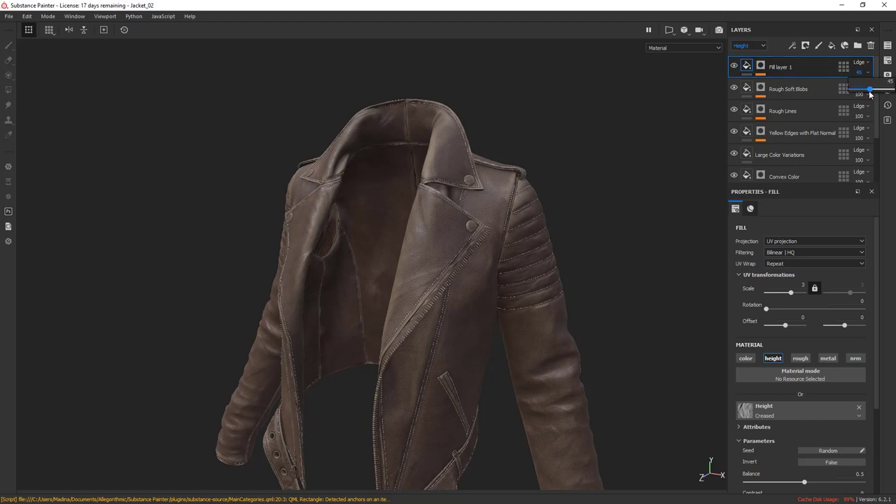
Inspect the jacket from several sides and compare its surface with Fill layer 1 hidden and shown
alt+drag(560, 210, 714, 224)
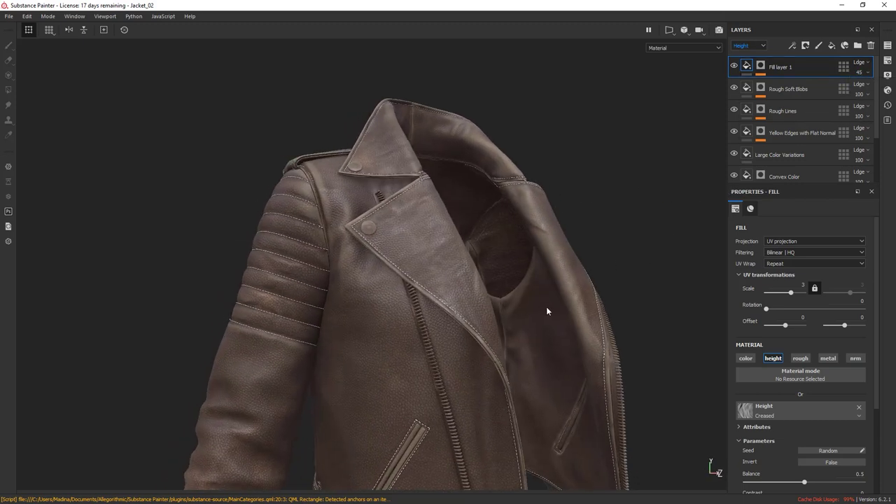
alt+drag(547, 311, 474, 300)
click(735, 65)
alt+drag(551, 283, 640, 280)
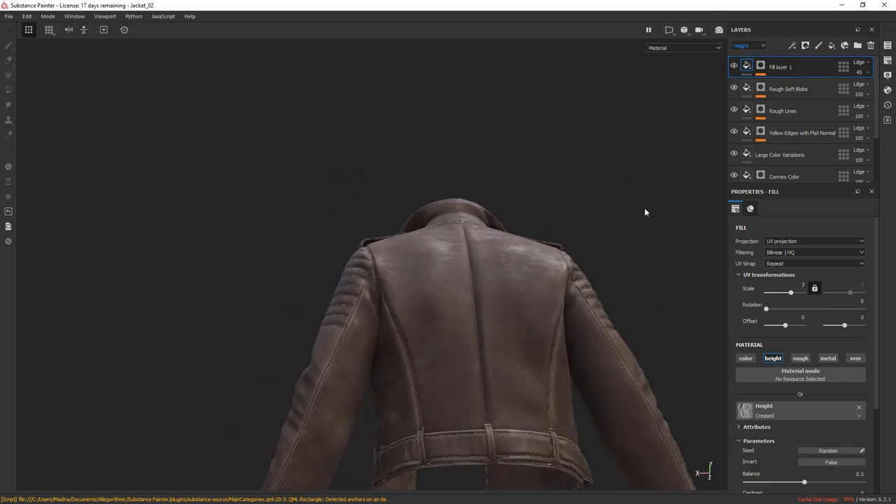
alt+drag(645, 211, 562, 280)
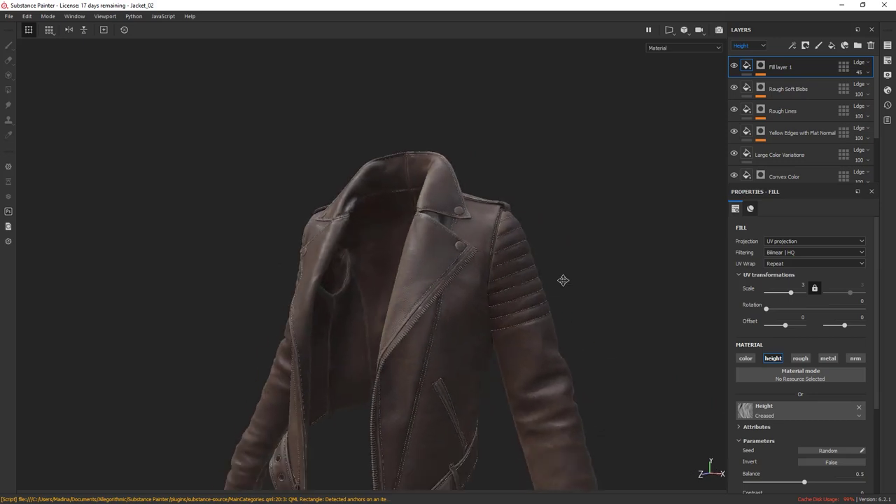
Invert the Creased height pattern of Fill layer 1
alt+middle_drag(563, 280, 564, 225)
alt+drag(565, 226, 569, 247)
drag(875, 360, 874, 416)
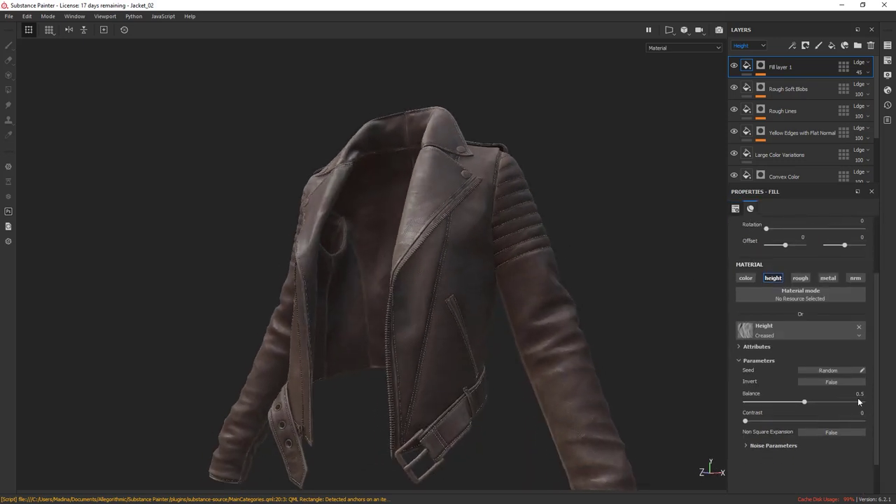
click(833, 382)
alt+drag(706, 350, 602, 182)
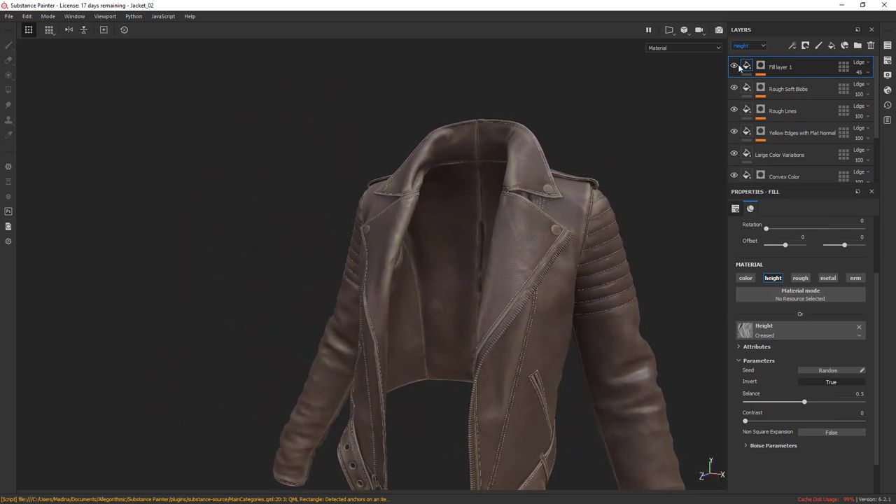
Compare the jacket's surface with the inverted crease layer hidden and shown
click(735, 68)
alt+right_drag(497, 280, 448, 327)
alt+drag(448, 326, 458, 322)
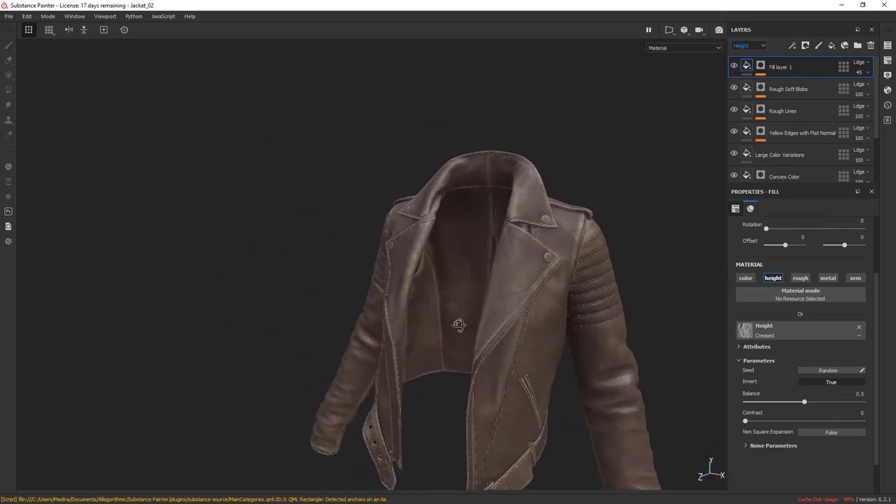
alt+right_drag(457, 322, 492, 284)
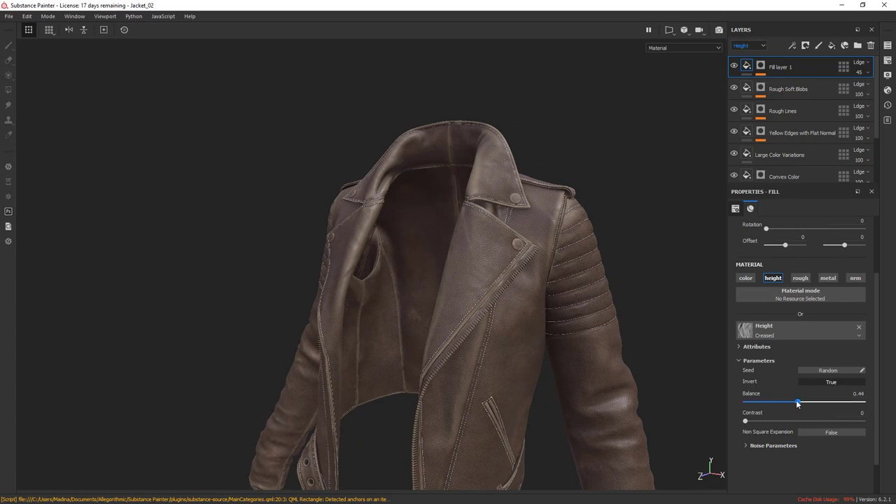
Set the Creased pattern's Balance to 0.39 and enable Non Square Expansion
mouse_move(797, 402)
mouse_down()
mouse_move(849, 398)
mouse_move(802, 401)
mouse_up()
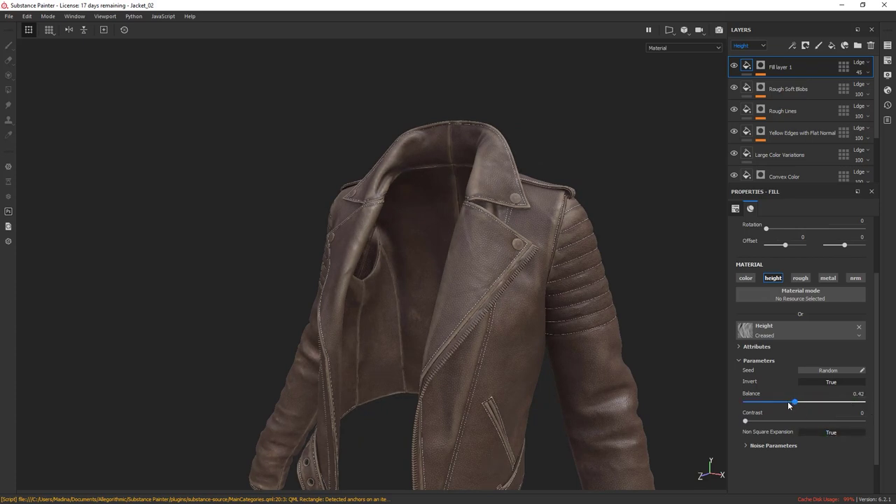
drag(788, 404, 781, 405)
alt+drag(642, 415, 595, 341)
alt+right_drag(566, 161, 599, 209)
Reduce the height channel opacity of Fill layer 1 to 35
click(869, 74)
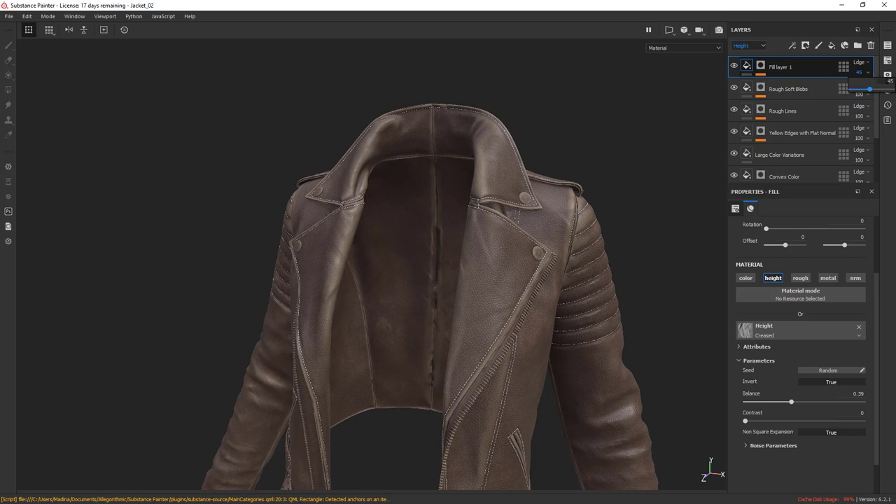
mouse_move(578, 217)
alt+mouse_down()
mouse_move(552, 232)
mouse_move(505, 195)
alt+mouse_up()
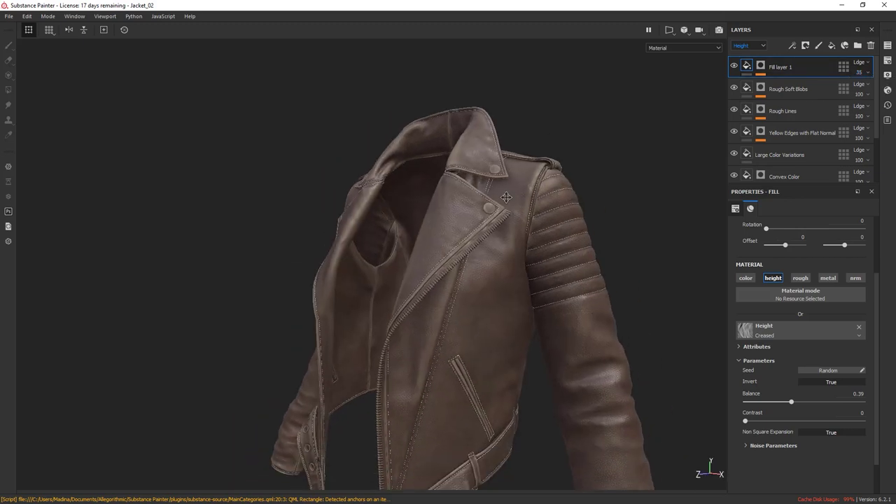
alt+middle_drag(619, 276, 572, 238)
shift+right_drag(572, 238, 573, 236)
alt+drag(573, 236, 637, 263)
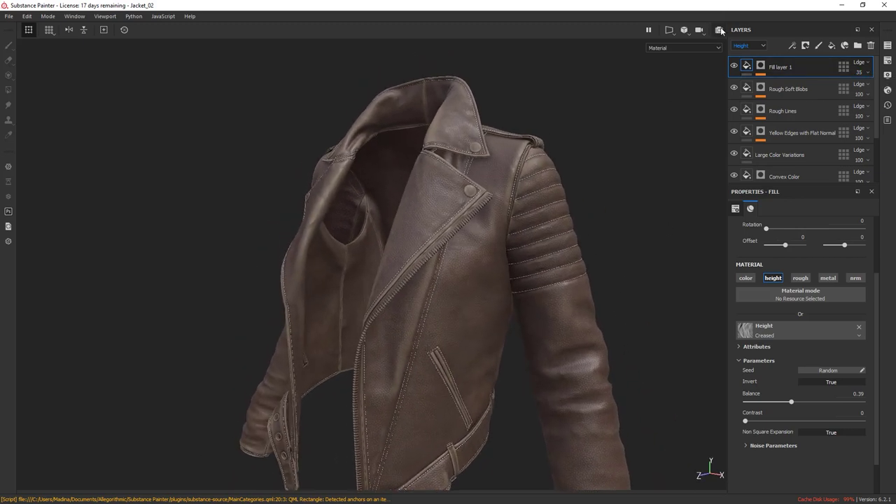
Render the jacket in Iray, examine the creases from both front sides, and return to painting mode
click(720, 30)
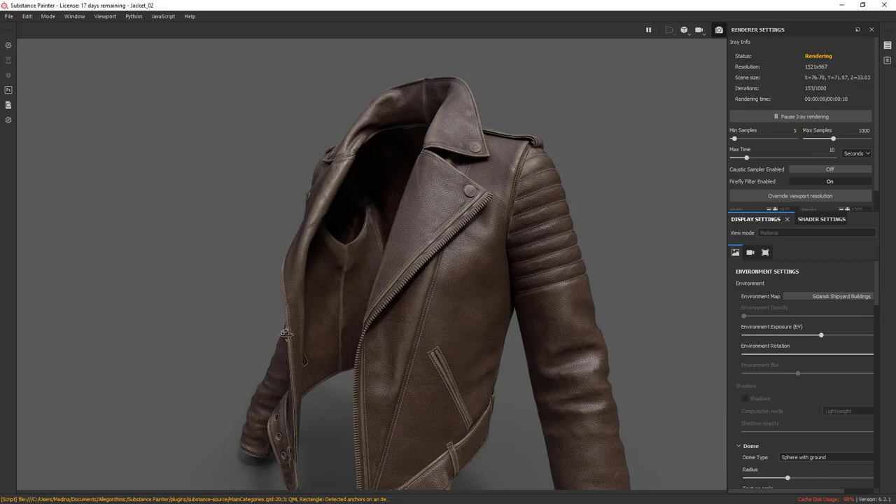
alt+drag(286, 333, 539, 315)
alt+right_drag(448, 245, 280, 185)
alt+middle_drag(428, 233, 463, 238)
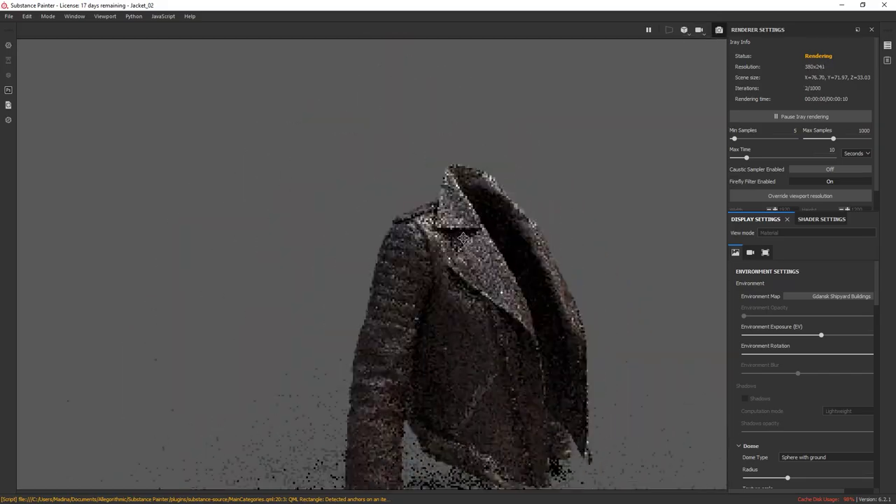
alt+drag(463, 238, 539, 252)
shift+right_drag(566, 247, 570, 278)
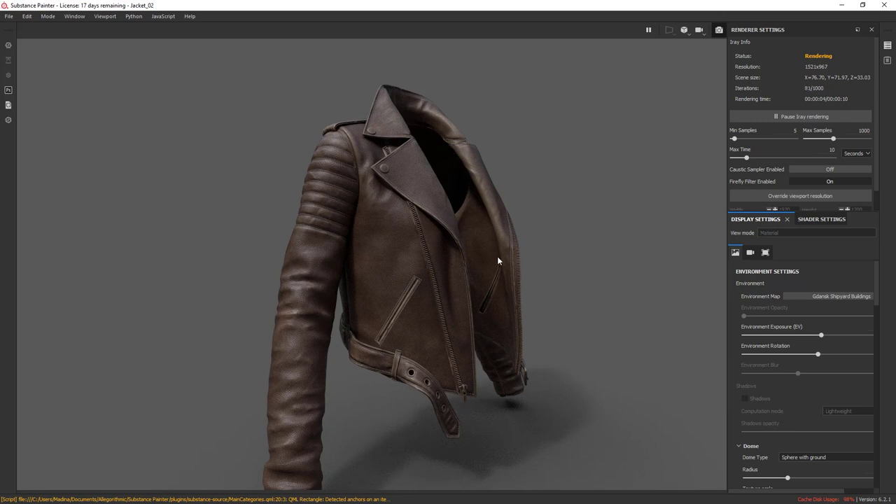
click(720, 29)
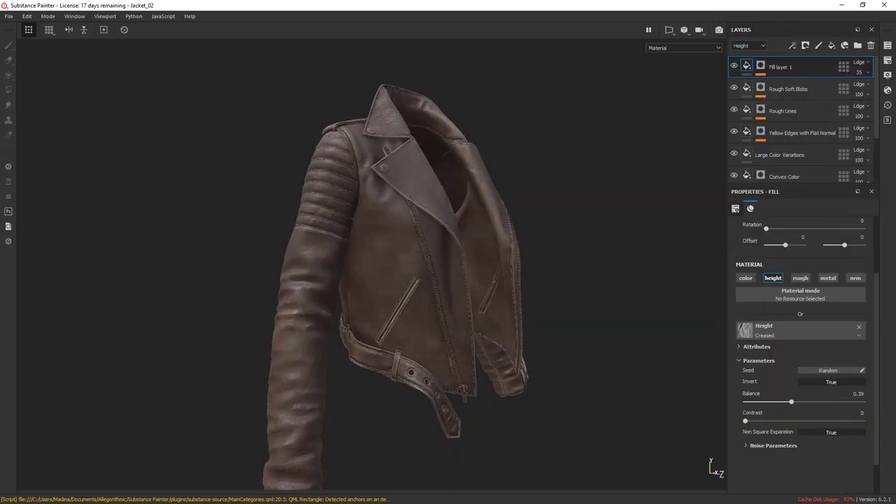
Rename Fill layer 1 as "Edge Folds (Height)"
double_click(777, 67)
text(Edge Folds (Height)
key(Return)
alt+drag(637, 253, 485, 240)
shift+right_drag(486, 240, 650, 247)
alt+middle_drag(650, 247, 638, 230)
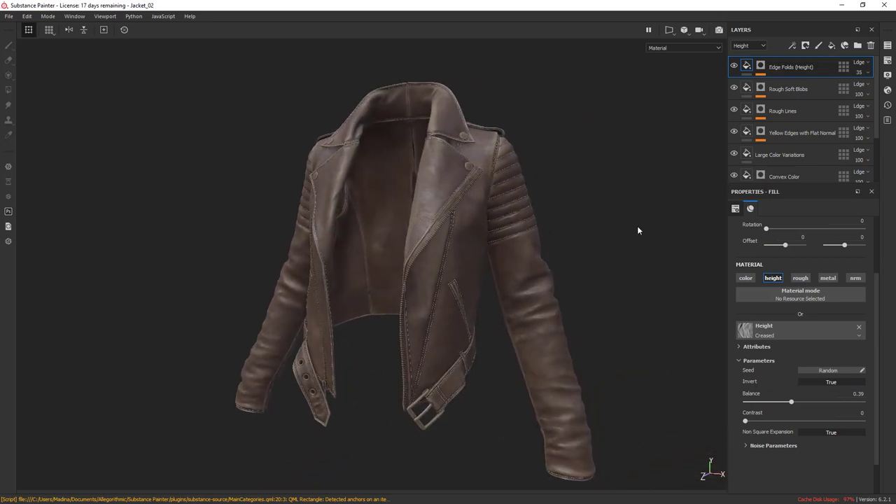
alt+drag(638, 230, 615, 256)
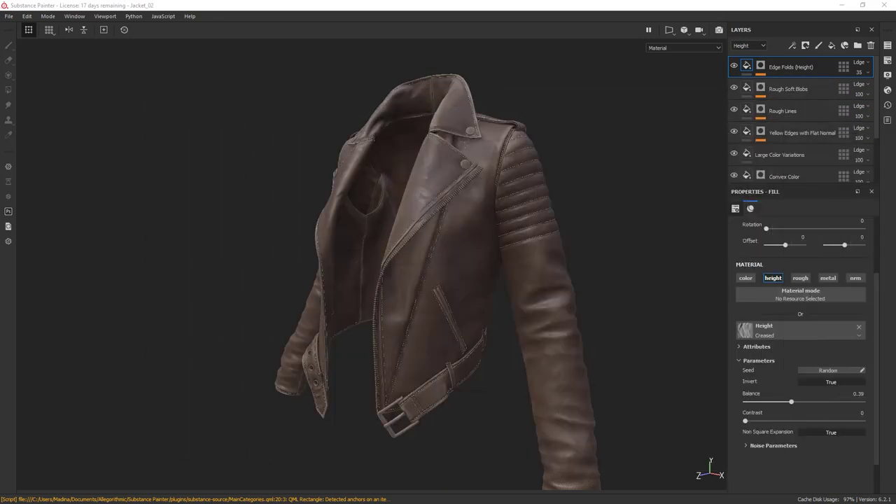
Switch to the Substance launcher and browse the Leather materials in Substance Source for a worn leather
drag(895, 91, 428, 90)
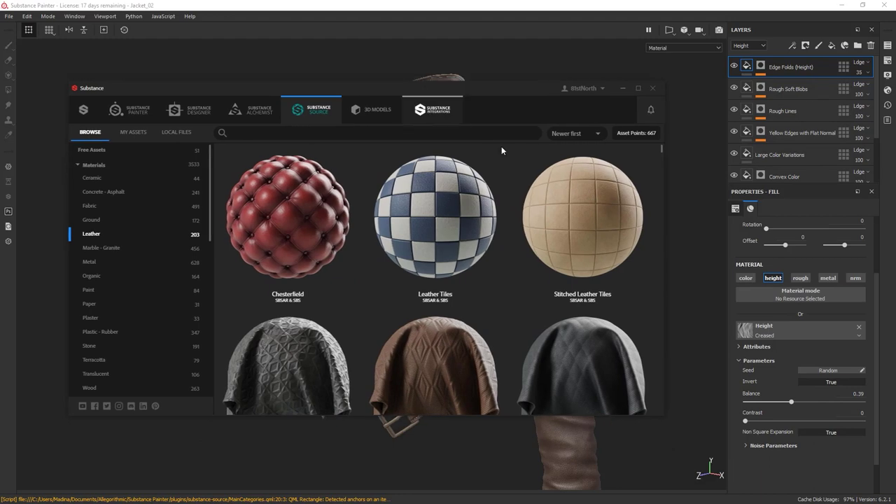
scroll(578, 207, down, 3)
scroll(575, 213, down, 9)
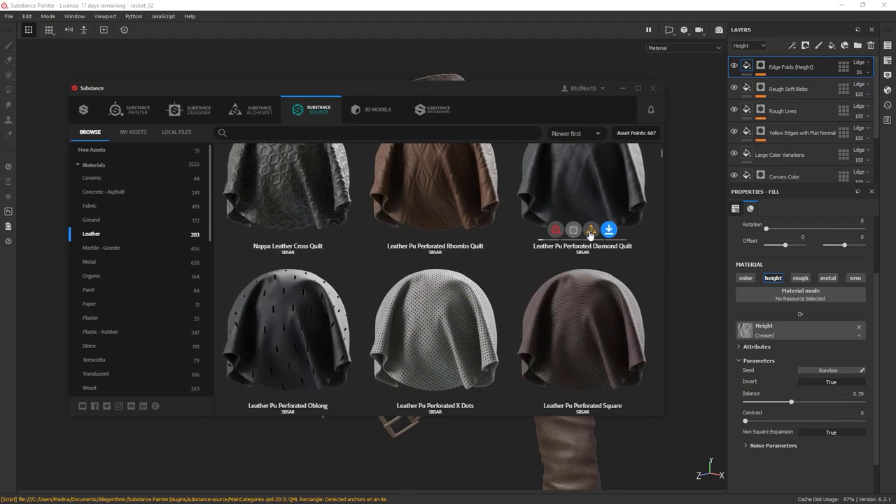
scroll(614, 264, down, 10)
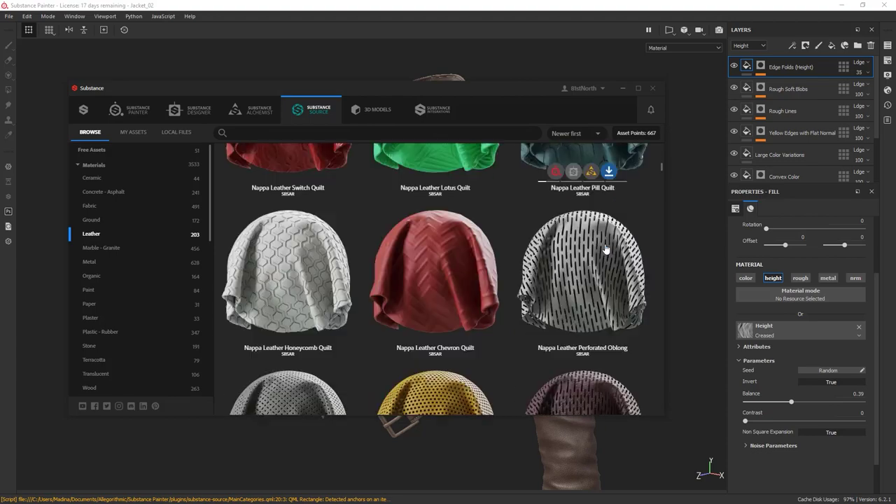
scroll(650, 349, down, 10)
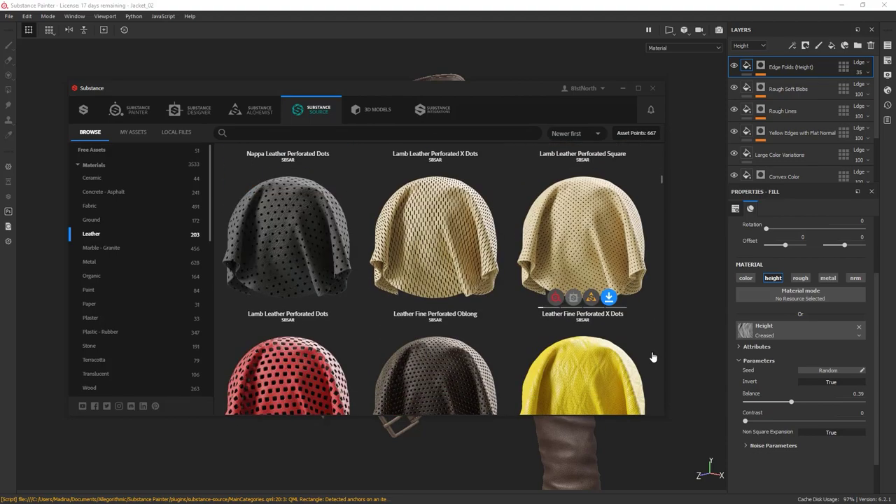
scroll(651, 355, down, 10)
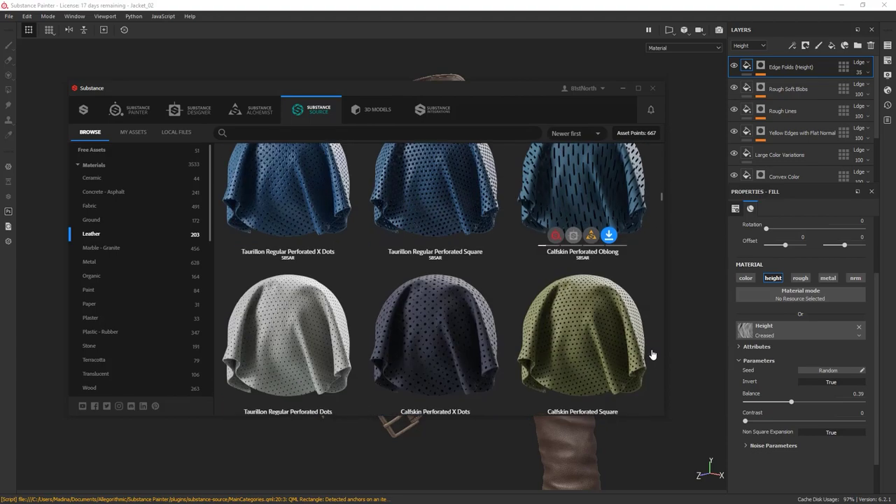
scroll(641, 334, down, 10)
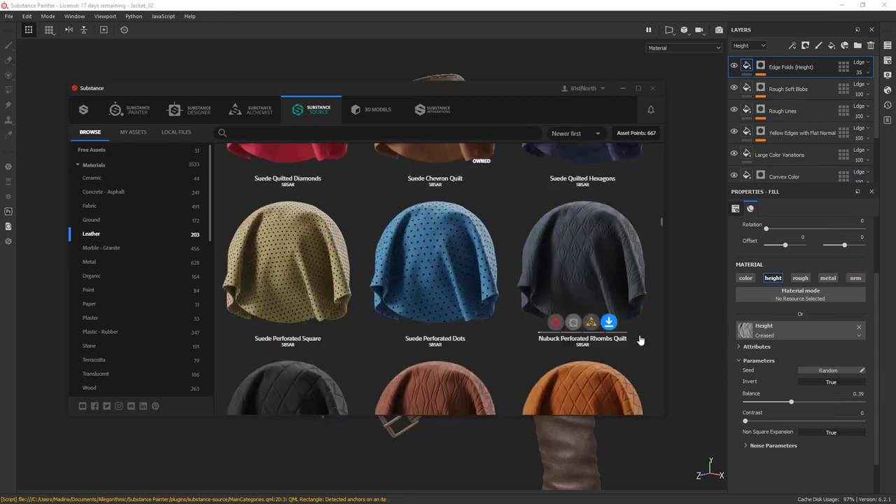
scroll(637, 330, down, 6)
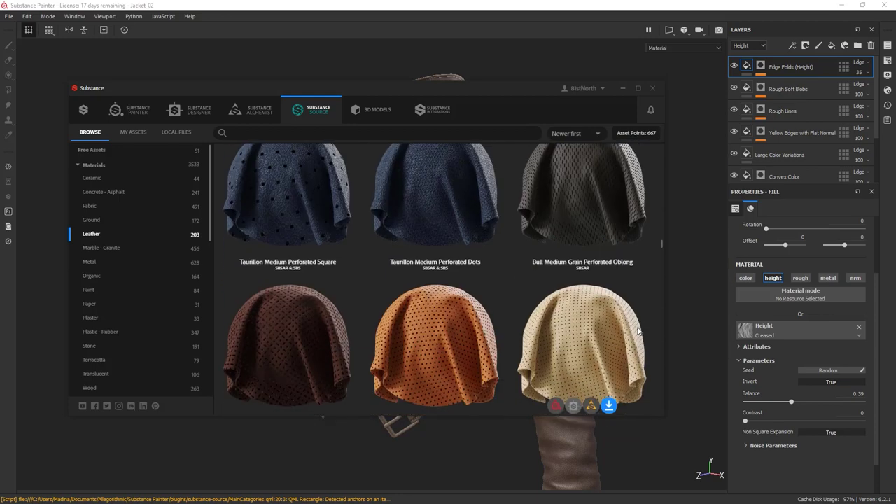
scroll(638, 332, down, 8)
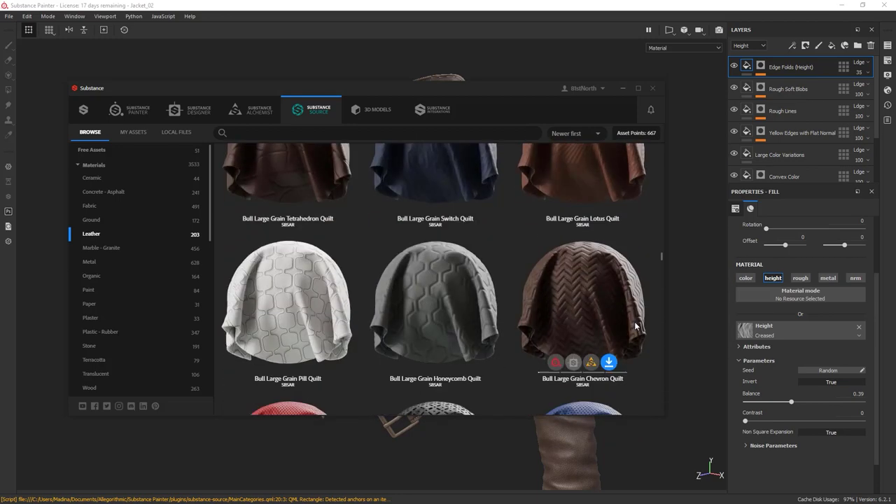
scroll(634, 315, down, 3)
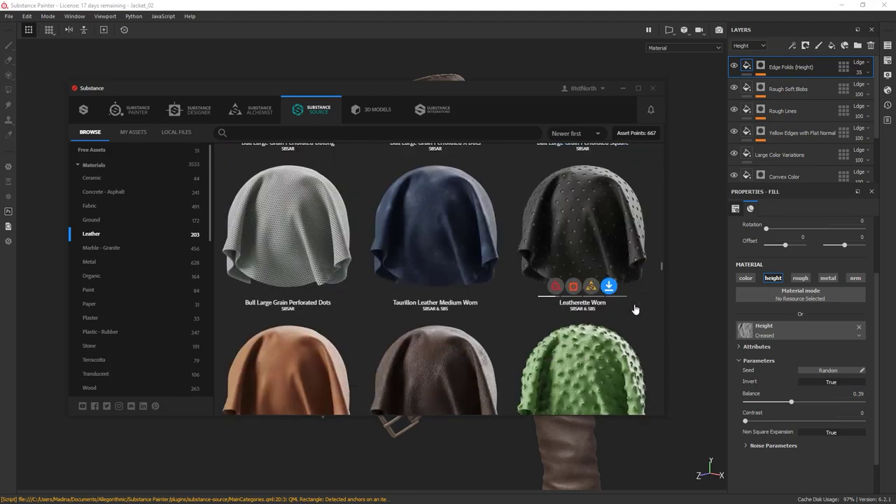
Preview the Elephant Skin Worn material, compare it with the leather jacket reference photos, and close the preview
click(440, 237)
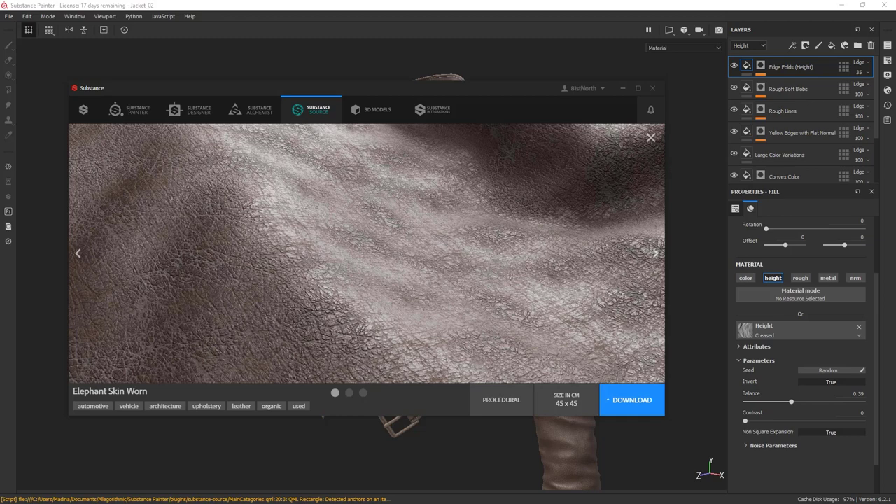
right_drag(895, 280, 691, 322)
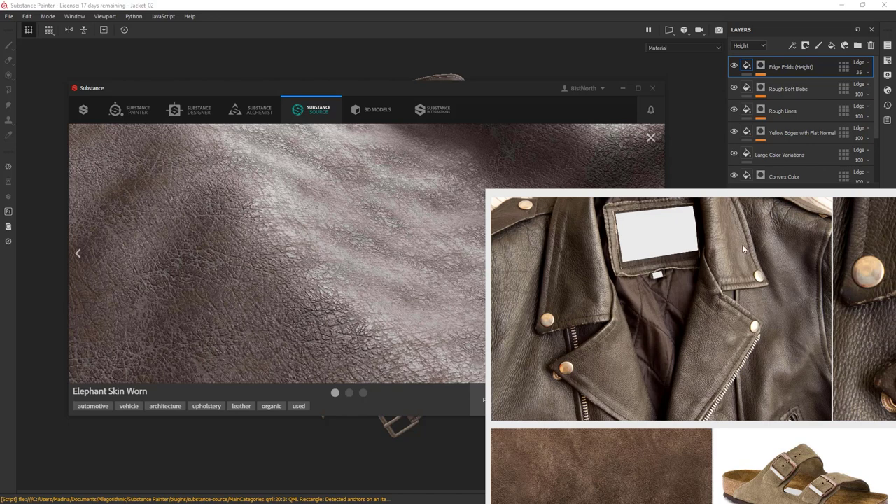
click(651, 139)
Find the Lamb Leather Worn material further down the leather list, examine its preview, and close it
scroll(563, 280, down, 3)
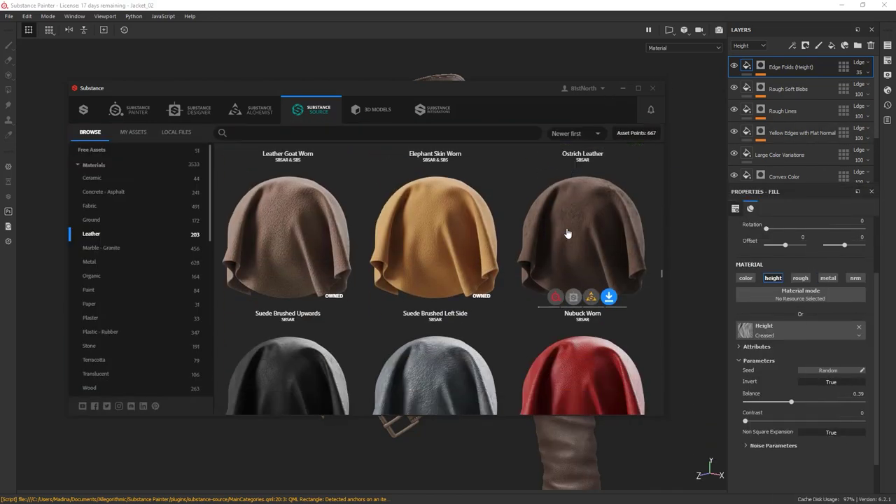
scroll(568, 233, down, 3)
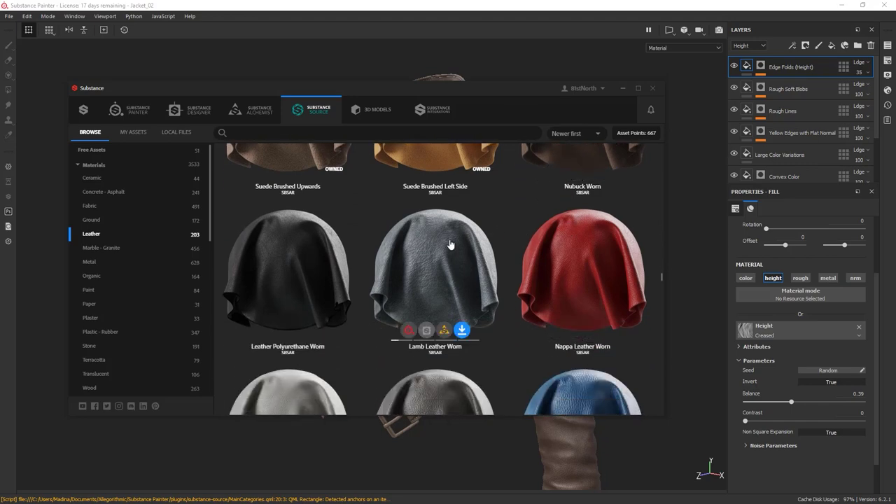
click(451, 244)
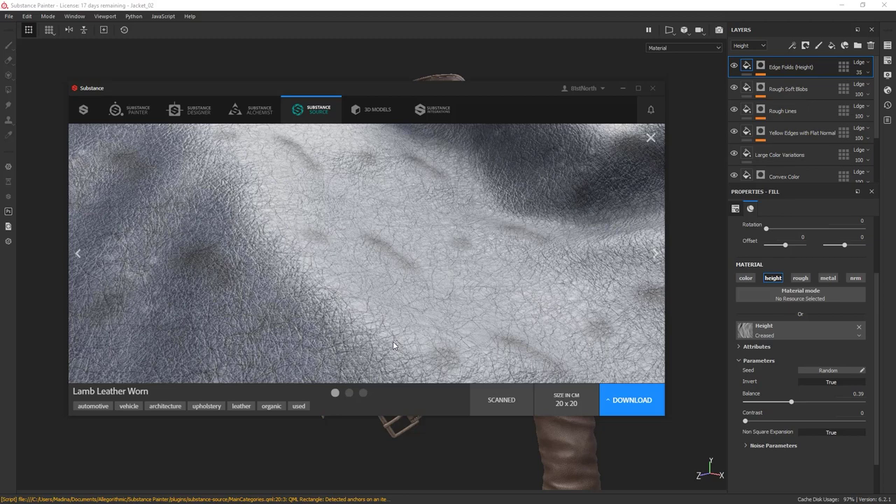
click(650, 138)
Examine the preview of the Bull Leather Medium Worn material and close it
scroll(575, 246, down, 8)
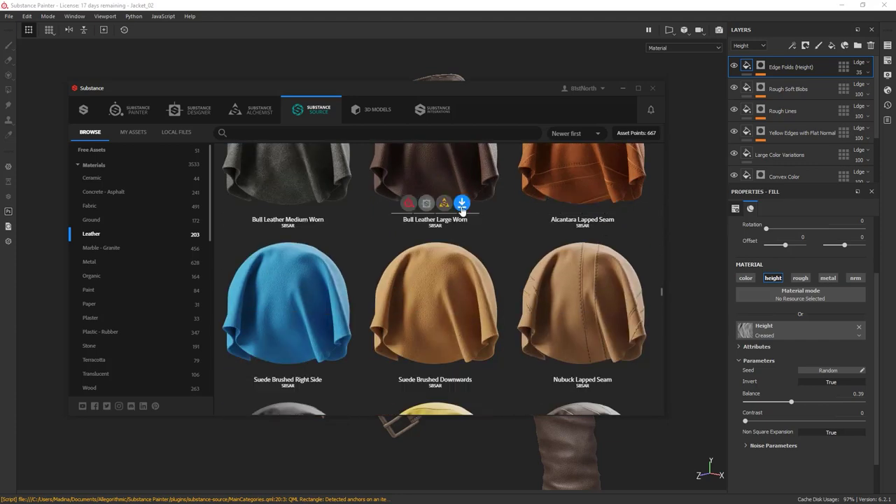
click(307, 186)
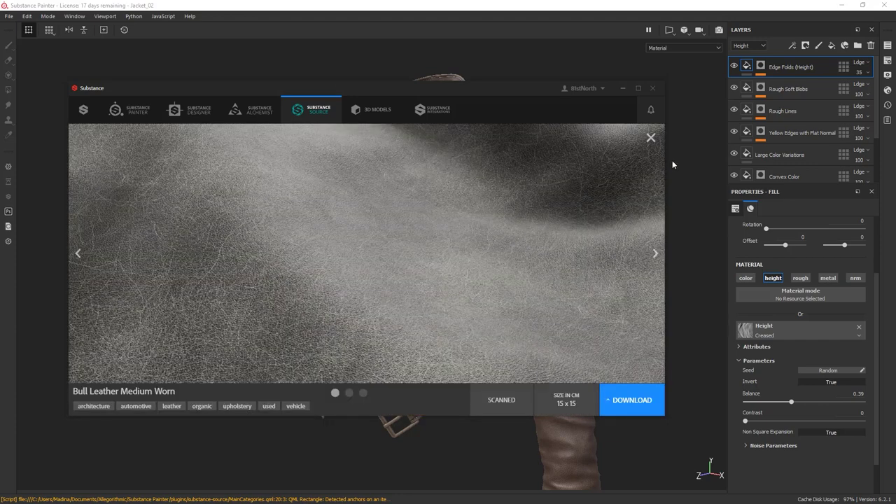
click(650, 138)
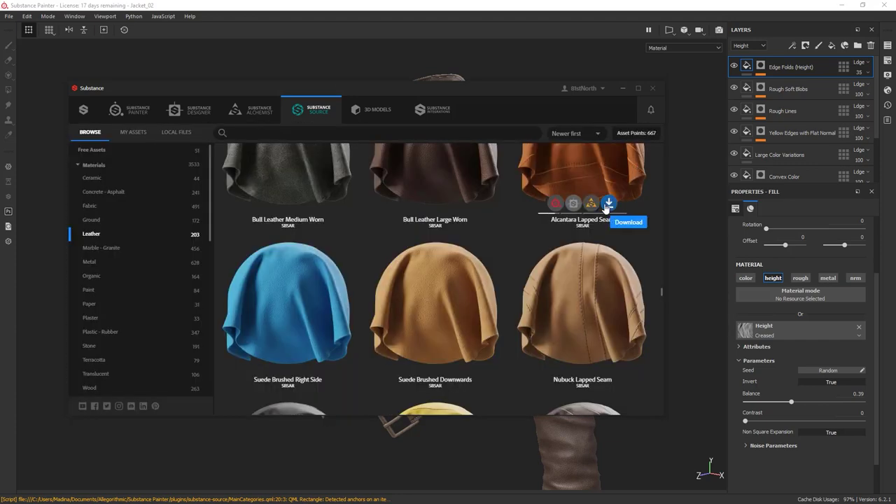
Find the Lamb Leather material further down the leather list and view its second preview image
scroll(607, 205, down, 12)
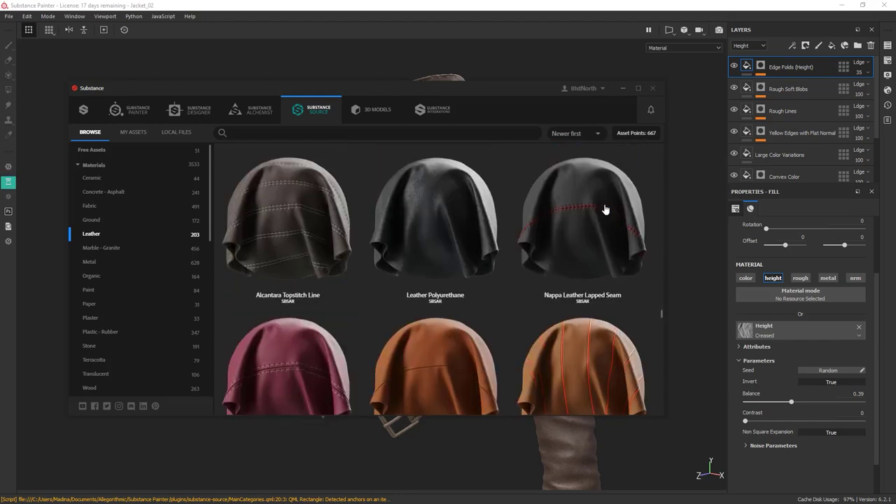
scroll(605, 209, down, 5)
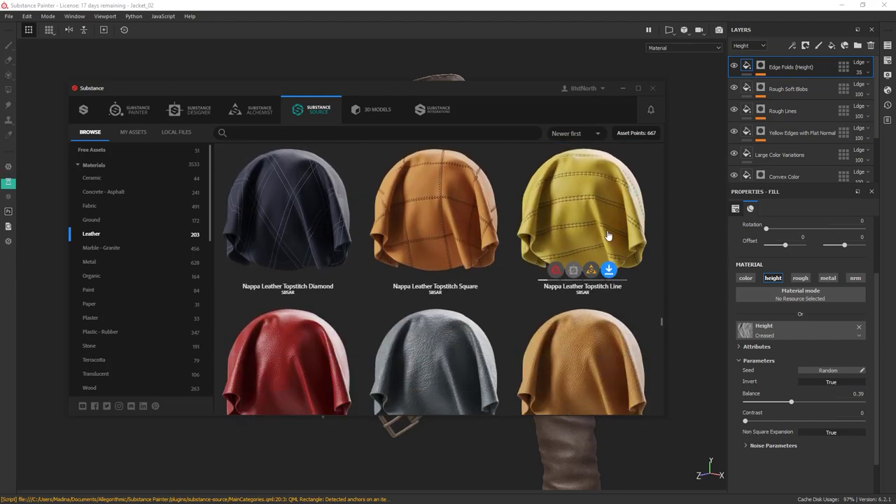
click(438, 342)
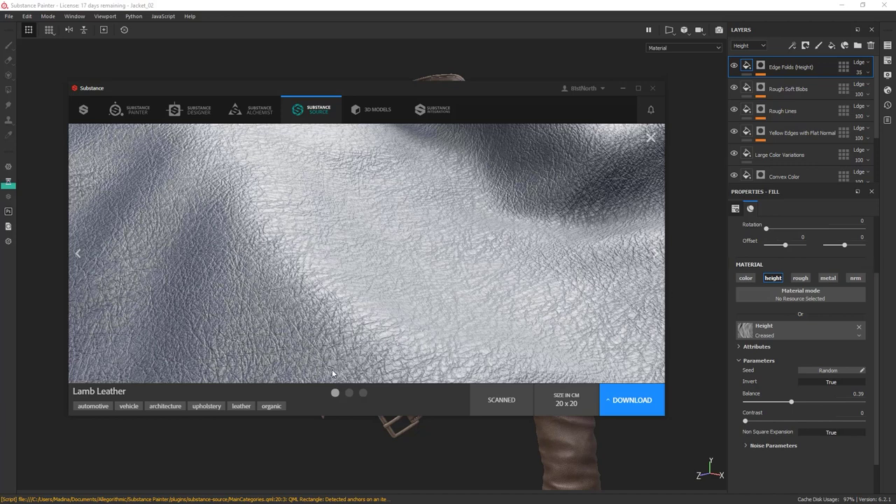
click(351, 393)
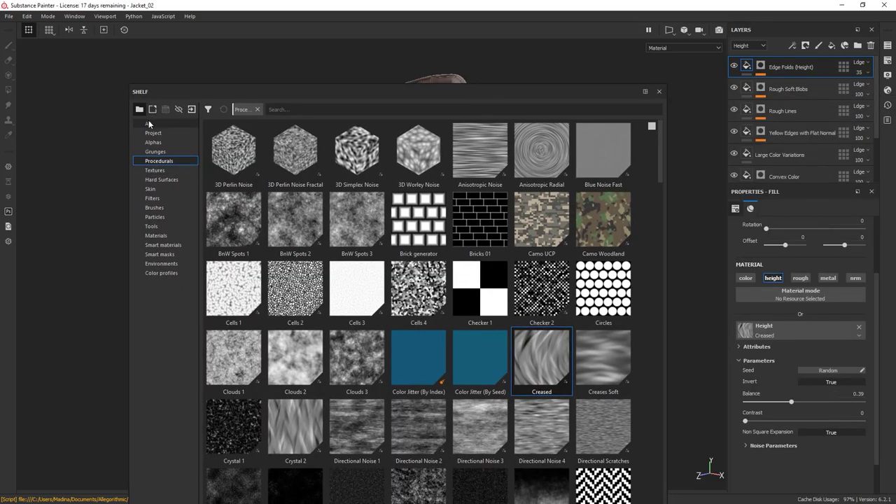
Import lamb_leather.sbsar into the shelf resources as a base material
click(148, 123)
drag(895, 269, 515, 306)
click(567, 160)
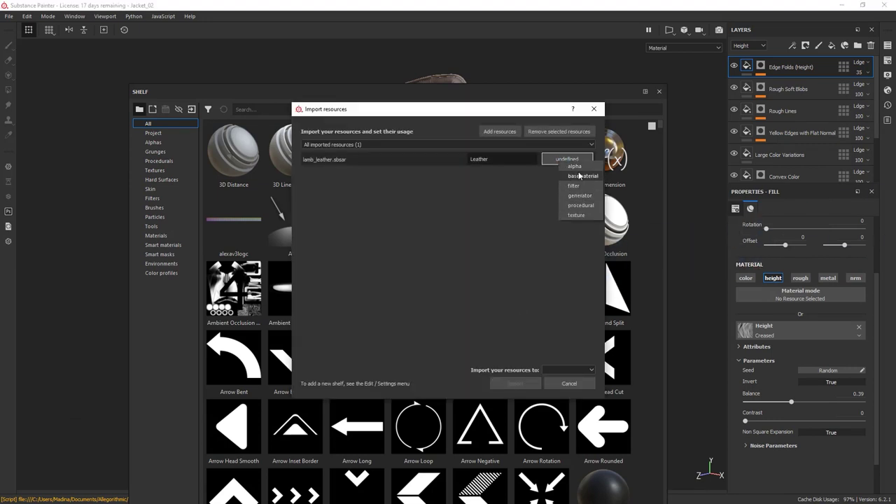
click(580, 176)
click(569, 369)
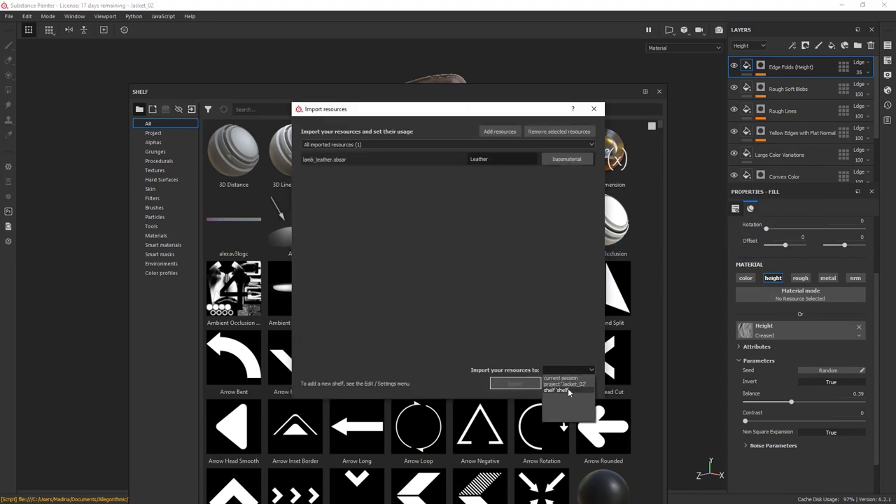
click(557, 382)
click(515, 384)
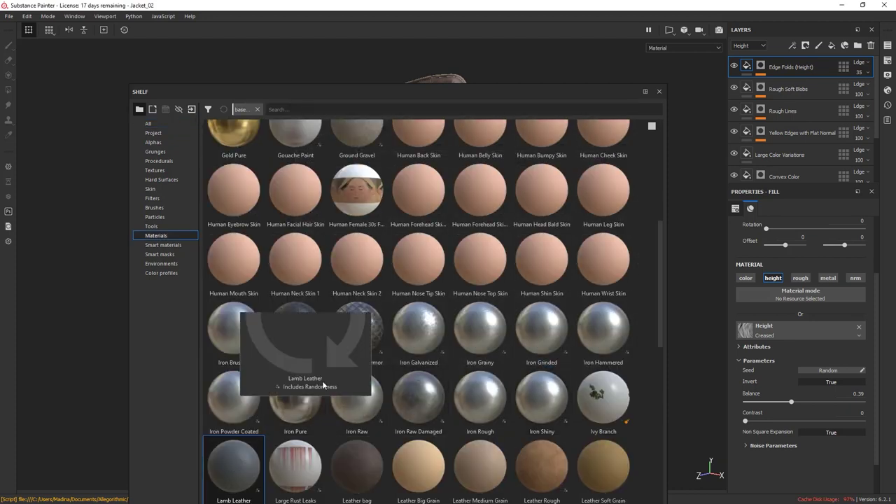
Add the Lamb Leather material as a fill layer above Edge Folds (Height) and clear the shelf off the viewport
drag(234, 466, 780, 56)
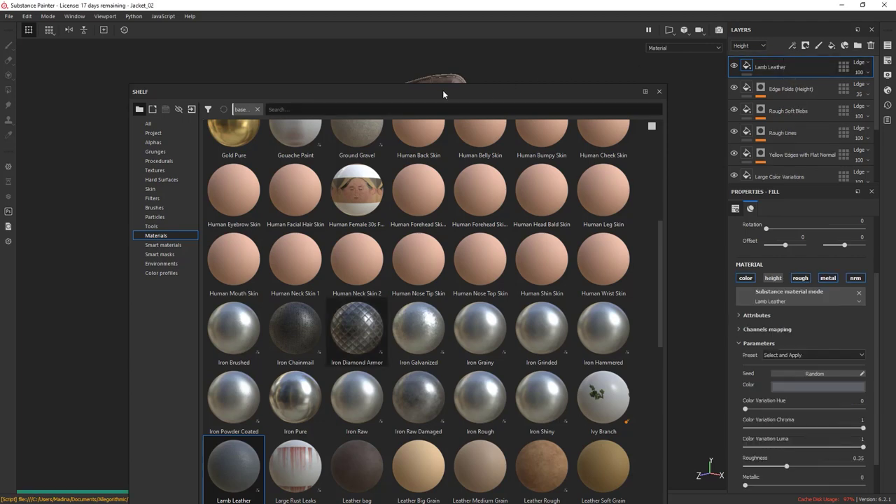
drag(413, 93, 895, 90)
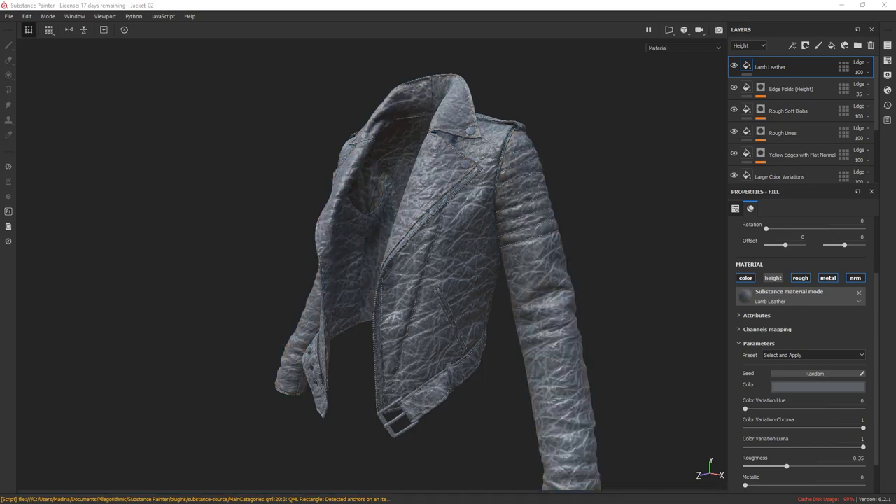
Set the Lamb Leather layer's linked UV scale to 3
scroll(836, 336, up, 3)
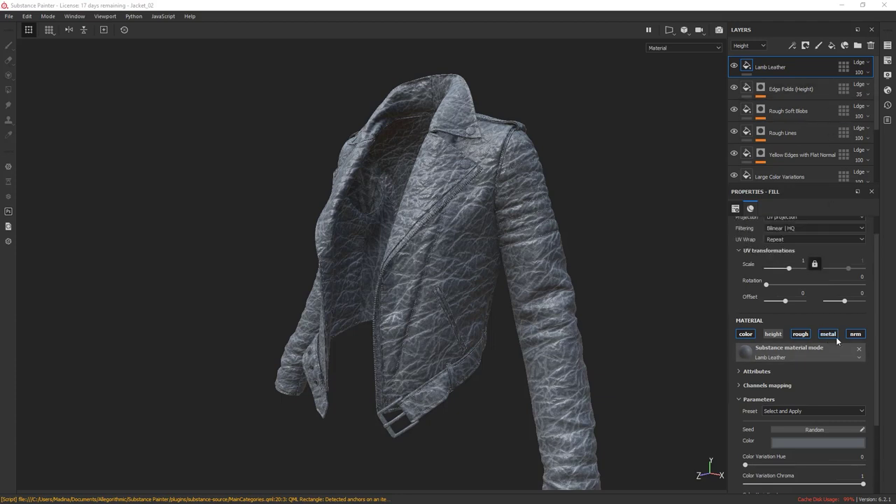
click(802, 282)
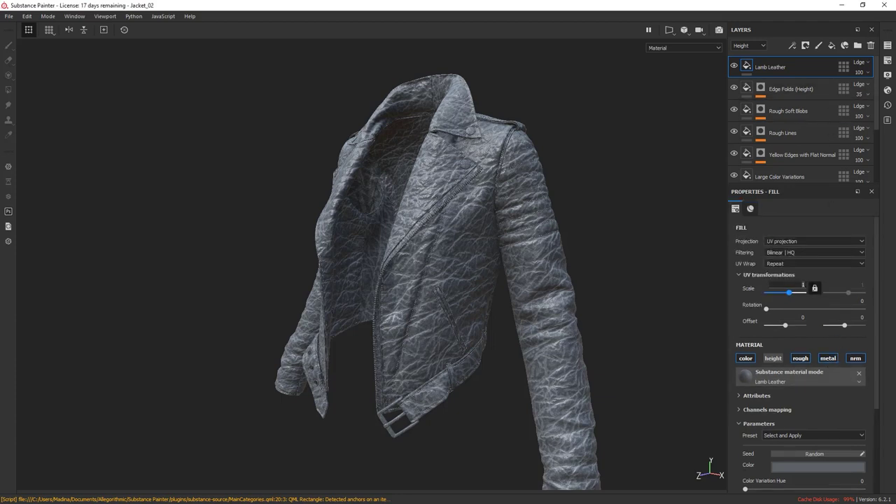
text(3)
key(Return)
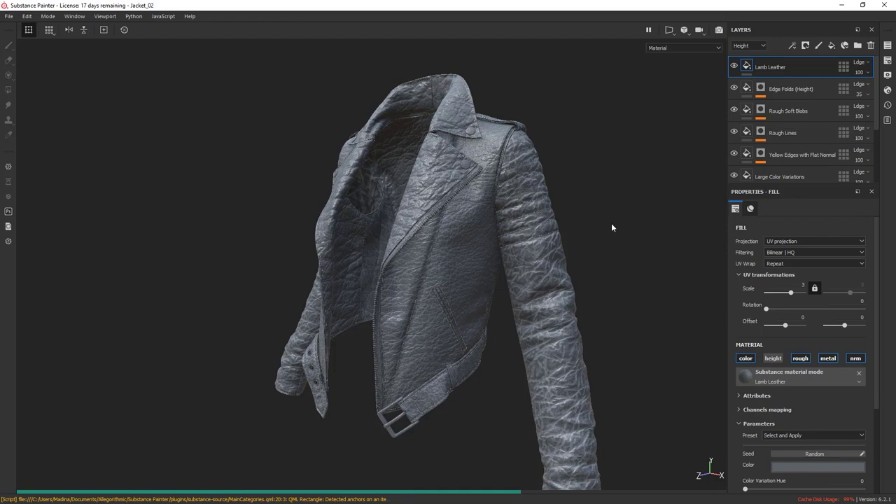
Limit the Lamb Leather layer to the normal channel by disabling its color, roughness and metallic channels
alt+drag(611, 223, 575, 142)
alt+right_drag(576, 144, 624, 211)
alt+drag(624, 212, 620, 187)
alt+right_drag(619, 188, 553, 185)
click(745, 358)
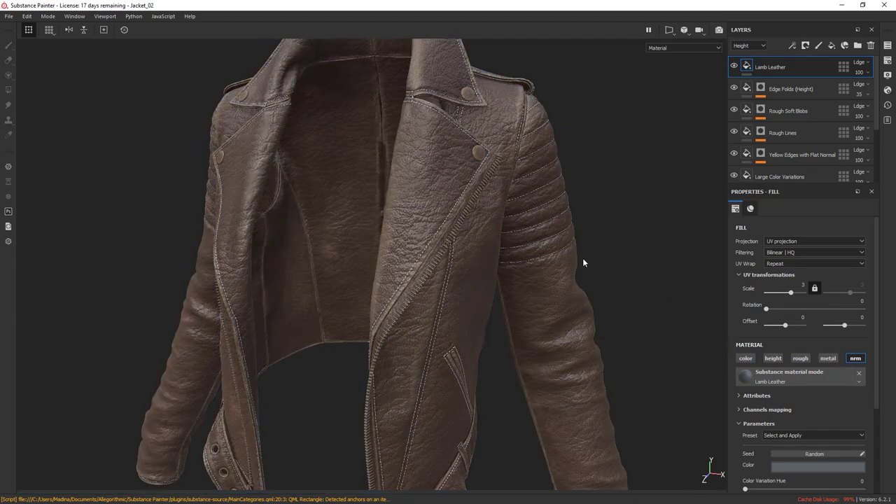
Show the layer stack's Normal channel settings and set the Lamb Leather layer's opacity to 70
click(746, 46)
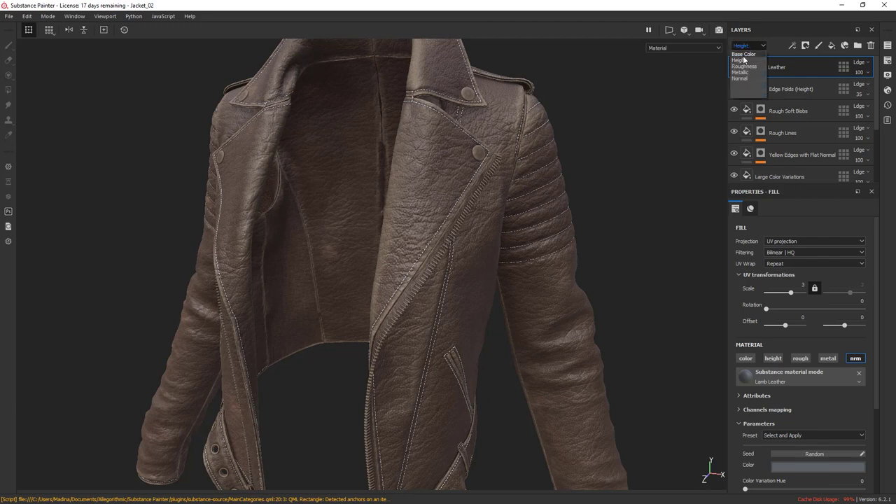
click(742, 77)
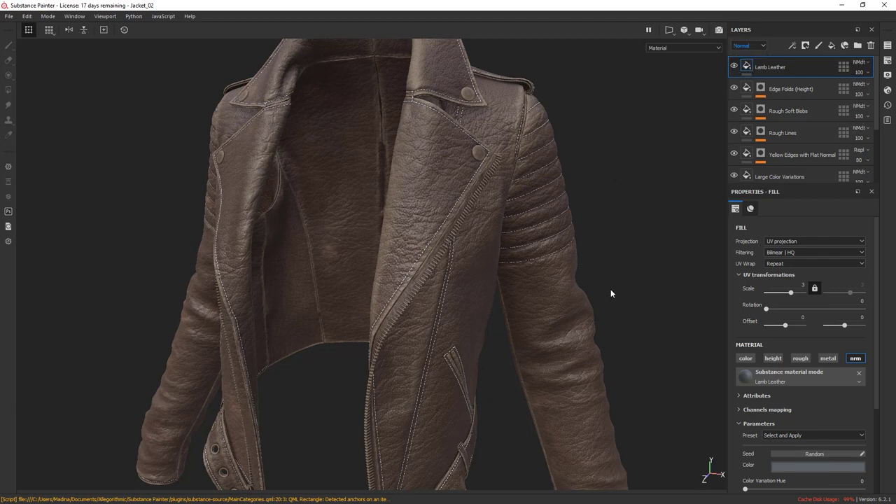
alt+right_drag(610, 290, 614, 251)
alt+middle_drag(615, 250, 618, 266)
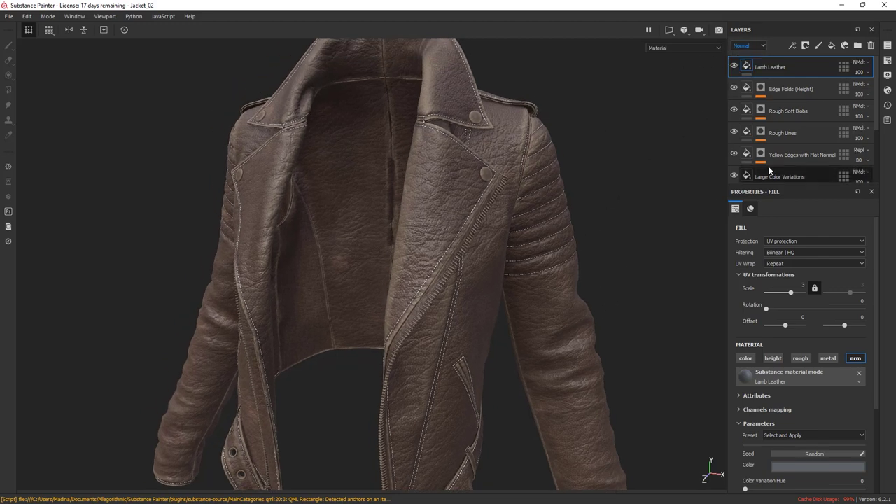
click(863, 72)
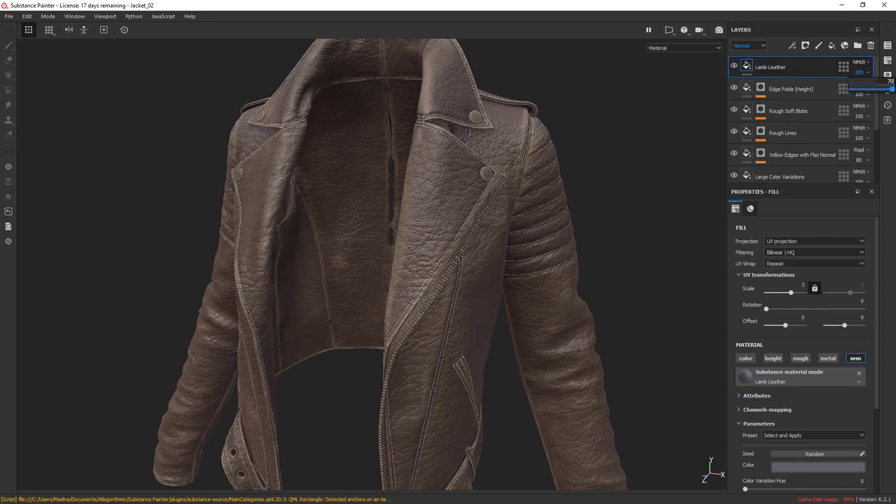
key(Return)
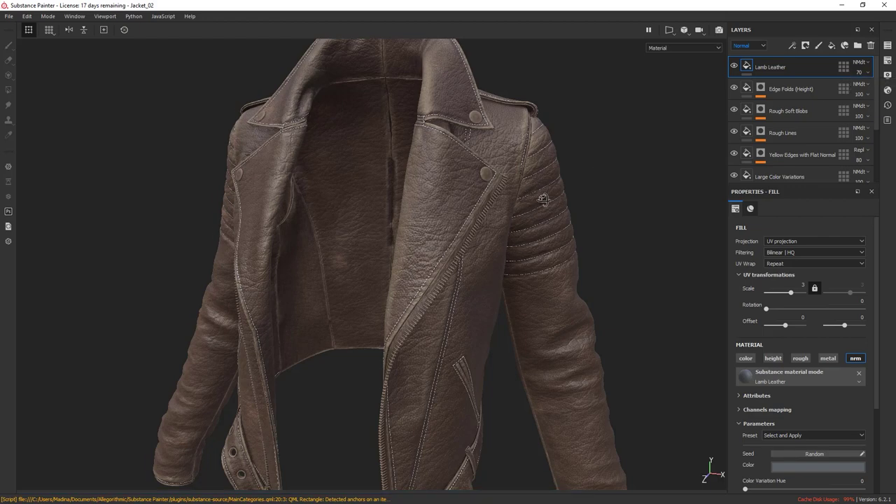
Try the Replace blend mode on the Lamb Leather layer's normal channel and undo it
alt+drag(508, 236, 600, 185)
click(862, 63)
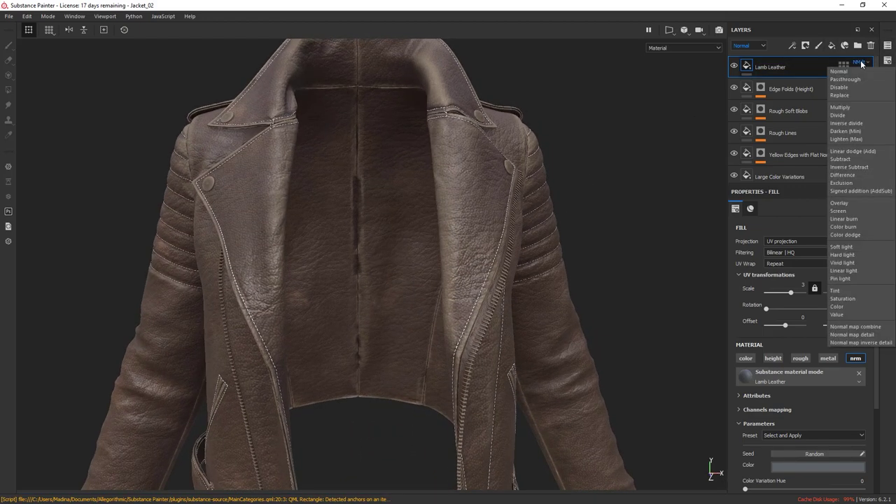
click(847, 96)
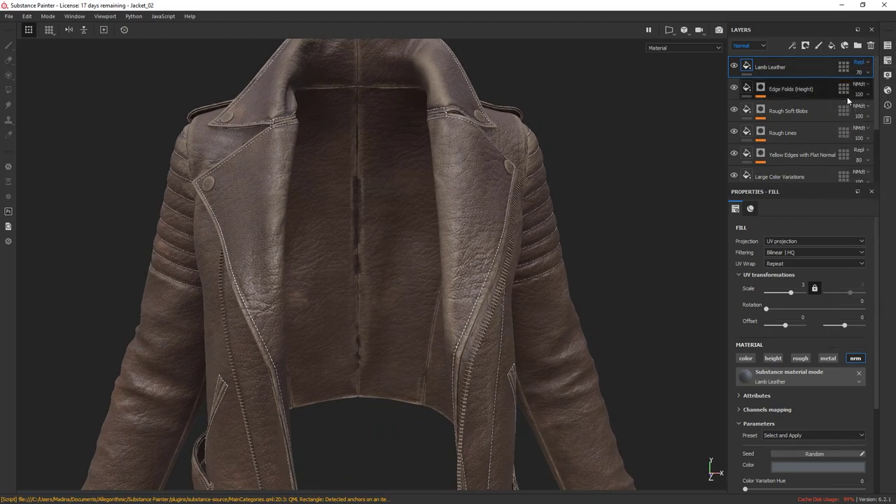
alt+drag(533, 237, 483, 236)
key(ctrl+z)
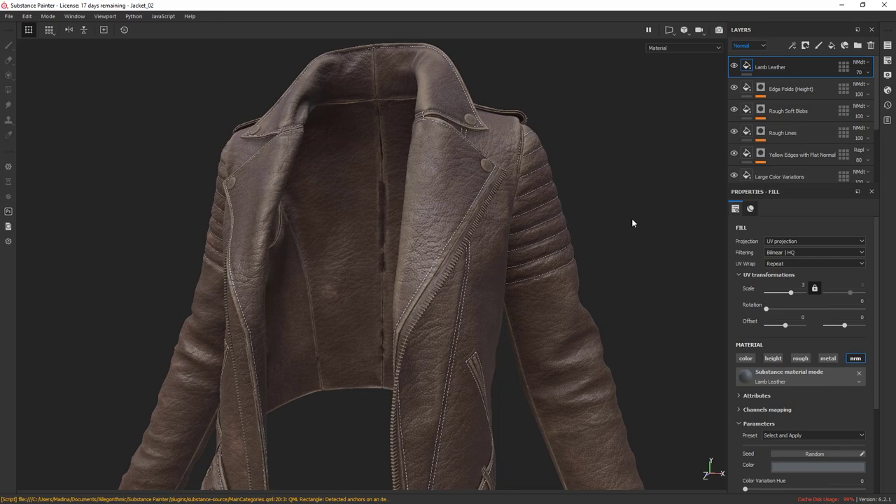
Add a black mask with a Curvature generator to the Lamb Leather layer
alt+drag(632, 221, 575, 220)
alt+middle_drag(593, 215, 650, 264)
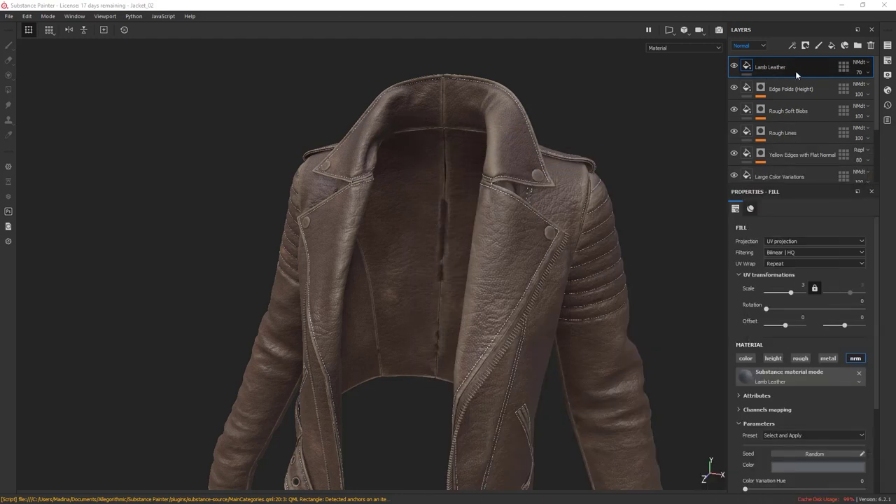
right_click(795, 71)
click(804, 87)
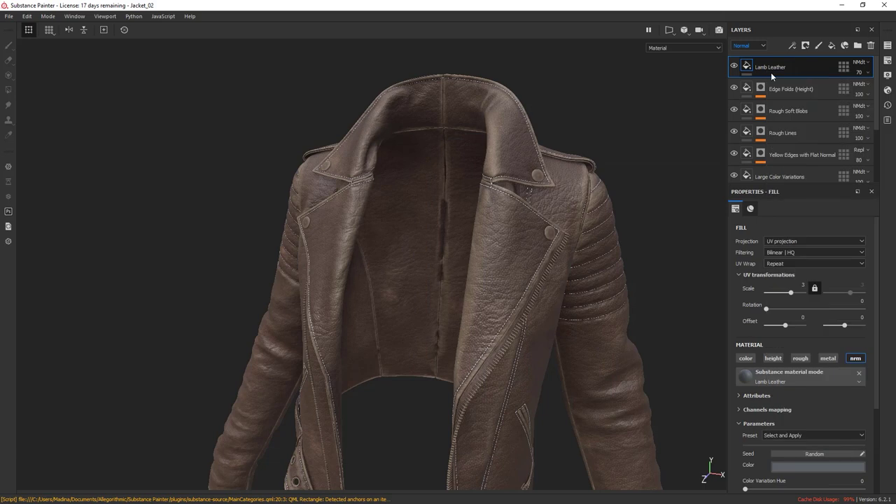
right_click(764, 66)
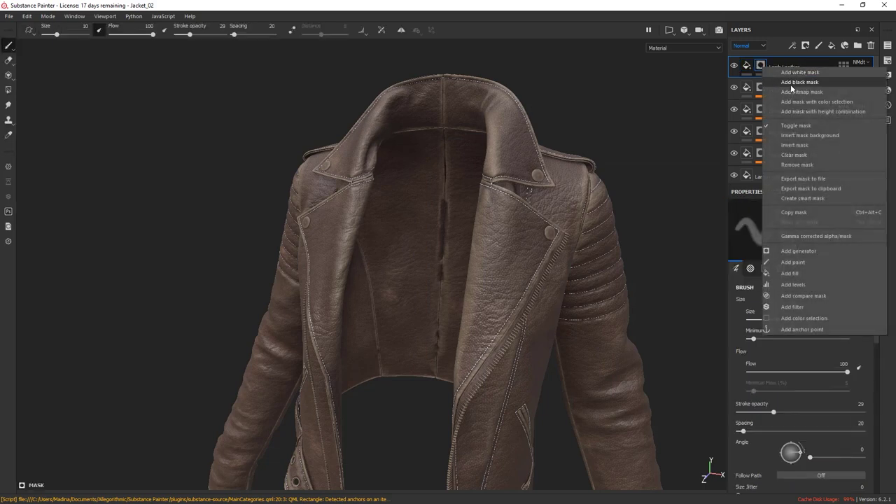
click(814, 251)
click(813, 223)
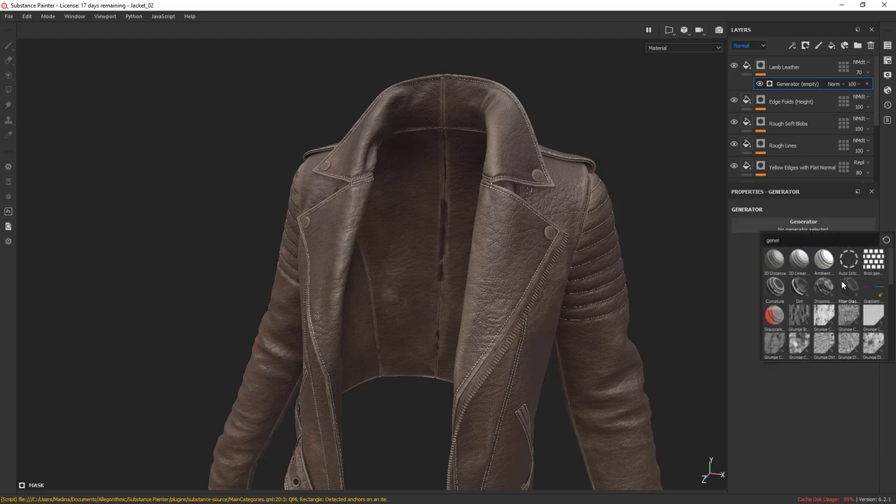
click(775, 287)
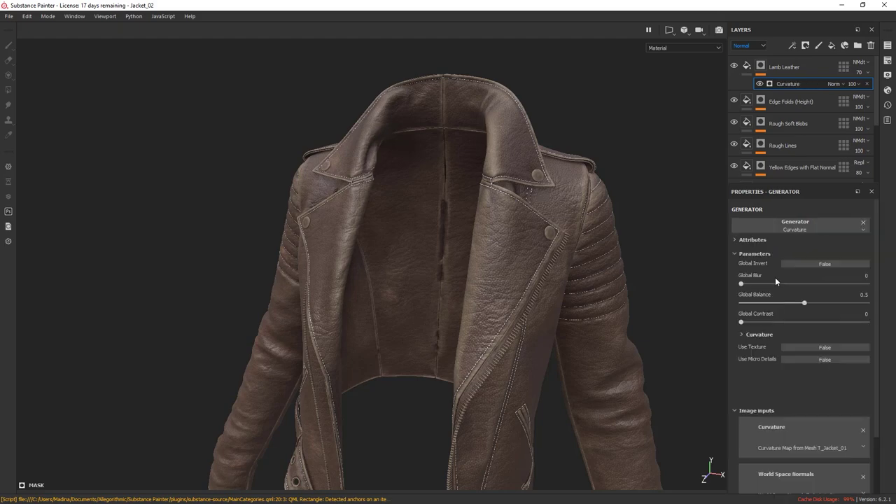
Display the Lamb Leather mask in the viewport and set its Curvature generator's Global Balance to 0.34
alt+drag(646, 223, 444, 219)
alt+right_drag(444, 219, 502, 298)
alt+drag(502, 298, 544, 273)
alt+click(760, 65)
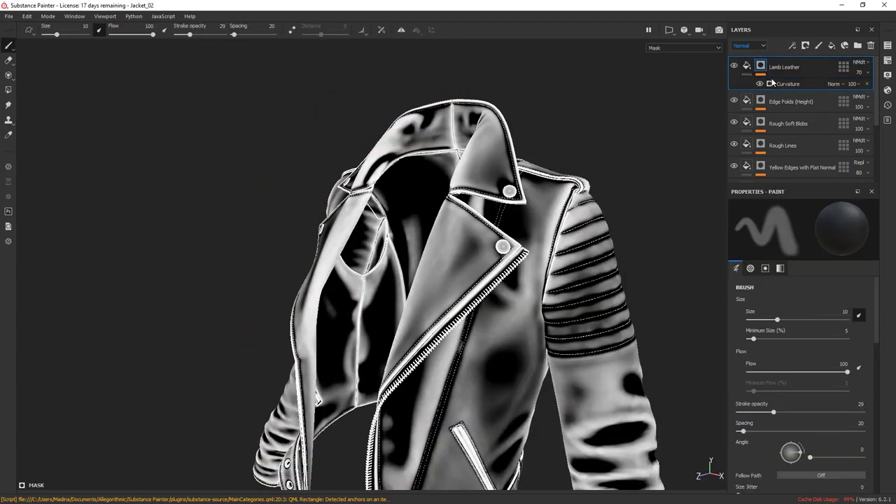
click(781, 83)
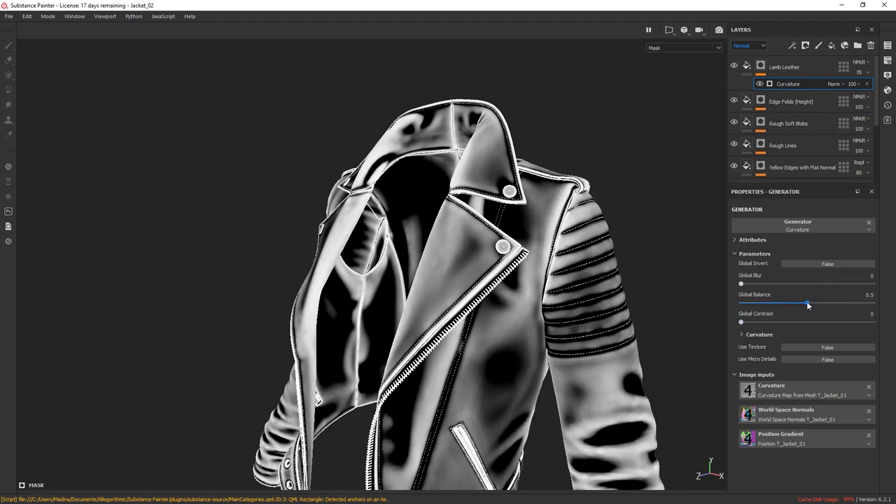
drag(807, 302, 793, 303)
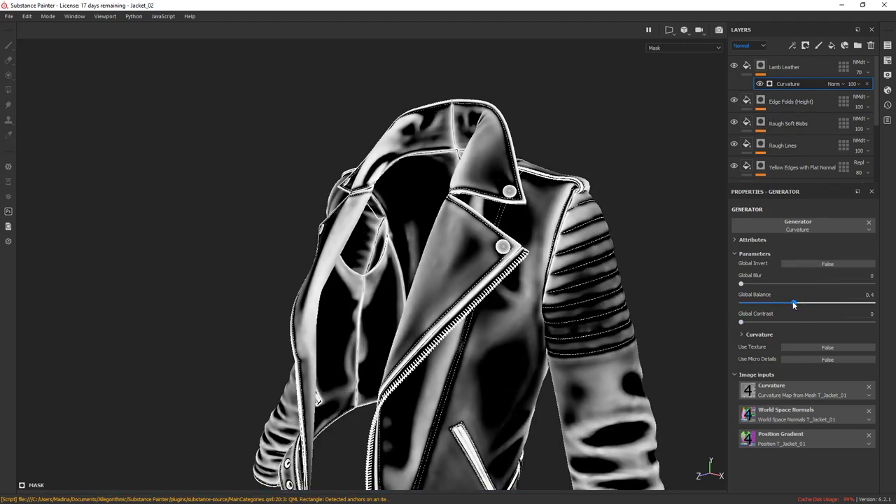
drag(791, 301, 785, 301)
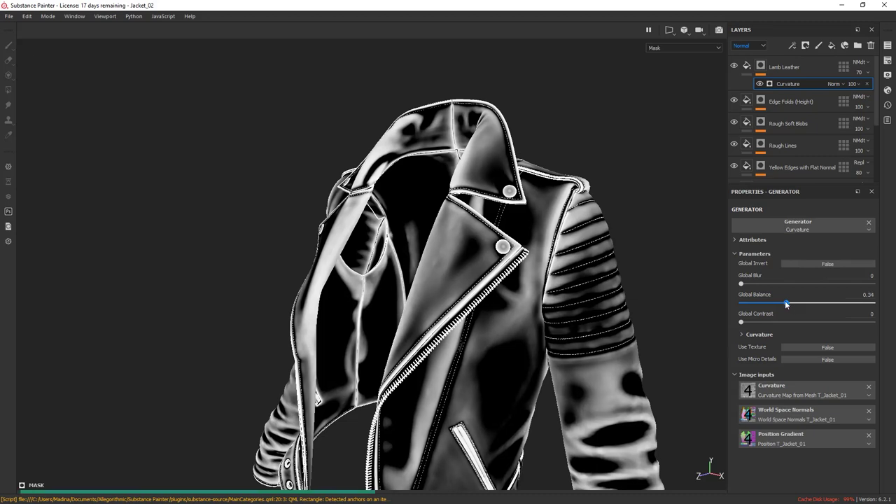
alt+drag(620, 126, 678, 126)
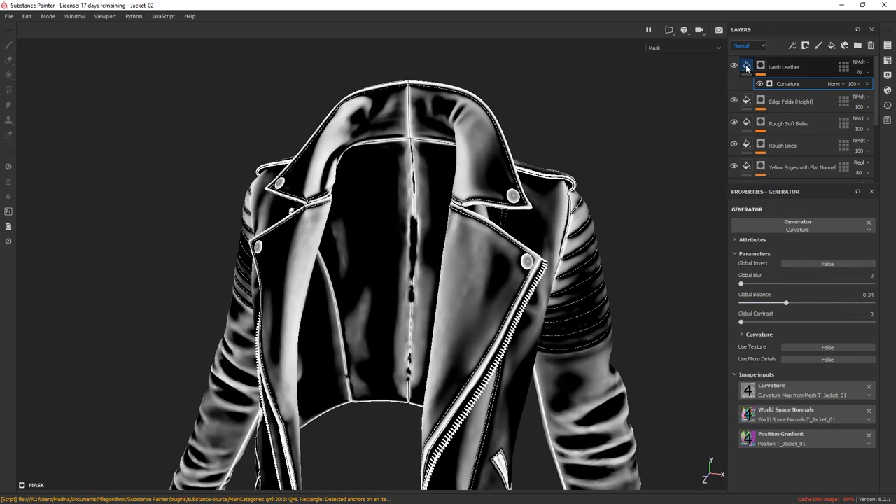
Return to the material view, then unlink the Lamb Leather layer's UV scale and set its second value to 4
click(744, 64)
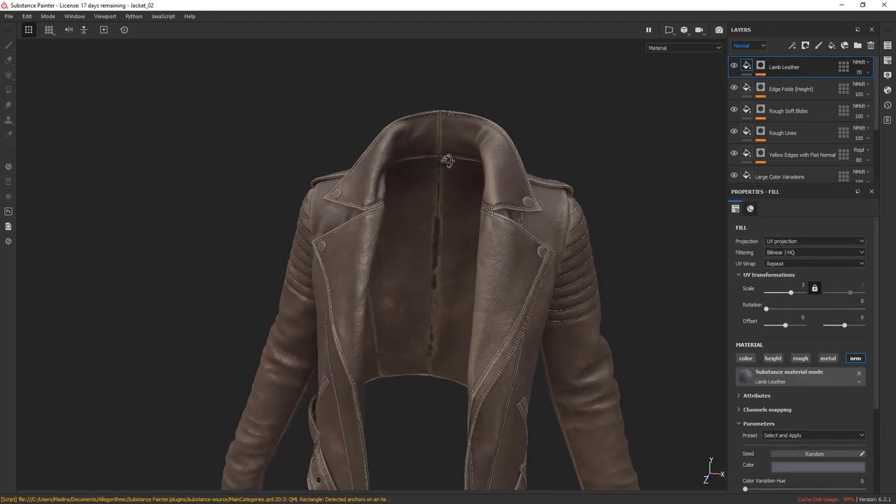
alt+drag(448, 161, 504, 156)
alt+right_drag(504, 155, 566, 210)
alt+middle_drag(565, 210, 518, 201)
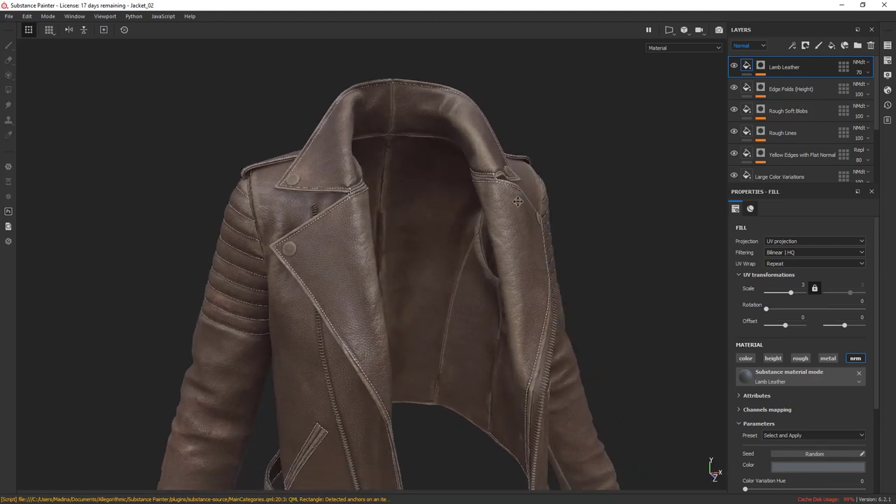
alt+drag(518, 202, 552, 190)
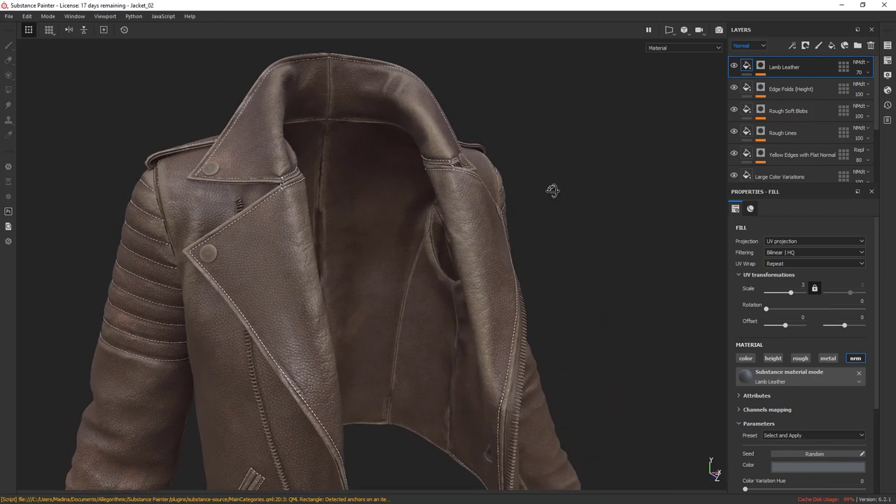
mouse_move(895, 210)
right_down()
mouse_move(879, 297)
mouse_move(862, 305)
right_up()
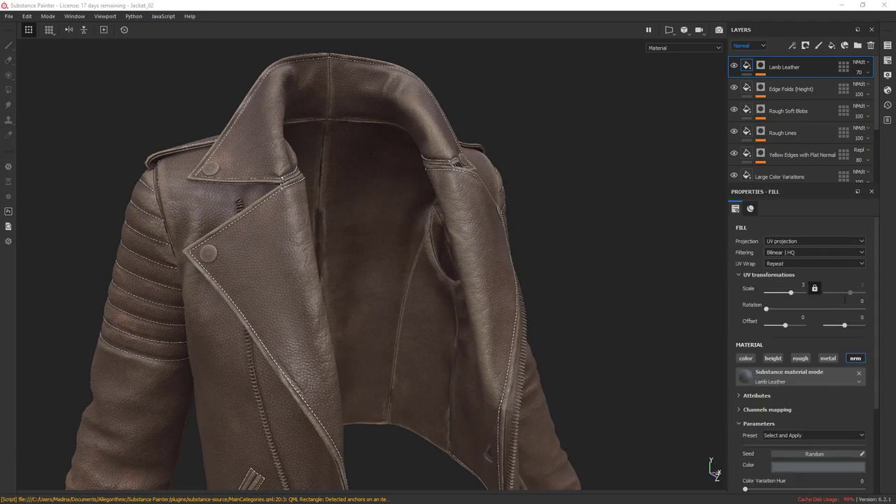
click(814, 289)
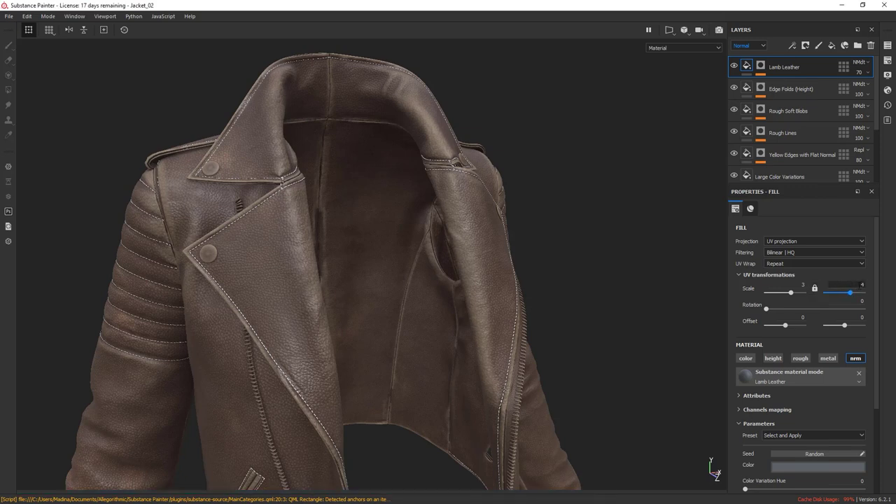
Examine the leather grain on the jacket's front, sleeves and back
alt+drag(585, 309, 461, 291)
alt+middle_drag(461, 291, 448, 176)
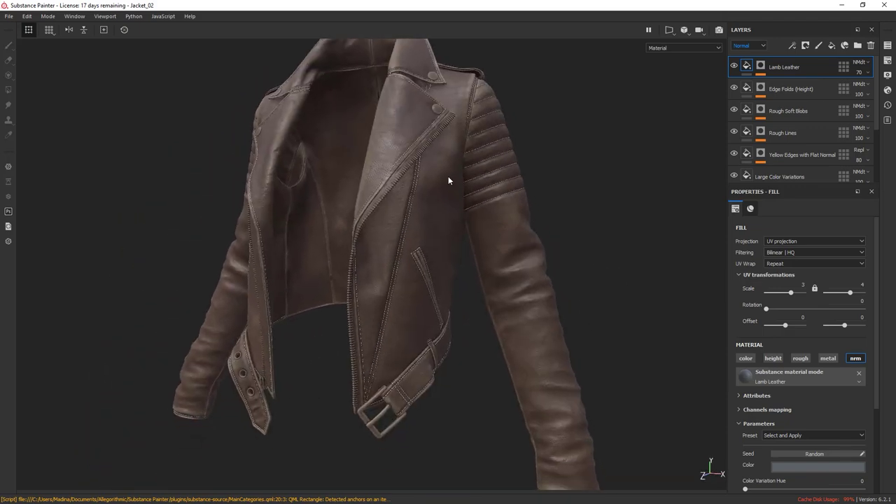
alt+right_drag(503, 216, 577, 222)
alt+drag(576, 221, 454, 234)
alt+right_drag(520, 266, 550, 252)
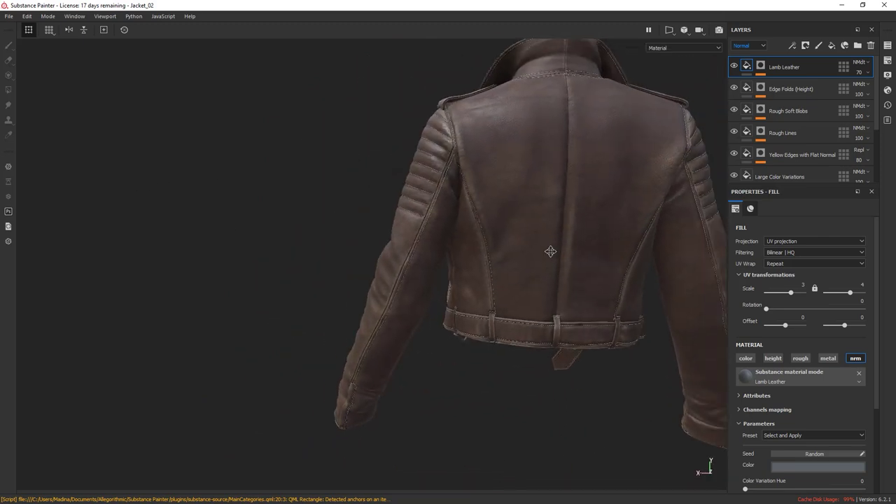
alt+middle_drag(550, 252, 497, 246)
mouse_move(498, 246)
alt+mouse_down()
mouse_move(549, 163)
mouse_move(580, 216)
mouse_move(472, 290)
mouse_move(467, 203)
mouse_move(543, 259)
mouse_move(411, 253)
mouse_move(516, 254)
mouse_move(390, 280)
mouse_move(504, 239)
alt+mouse_up()
shift+right_drag(504, 239, 590, 282)
mouse_move(589, 282)
alt+mouse_down()
mouse_move(614, 306)
mouse_move(598, 280)
alt+mouse_up()
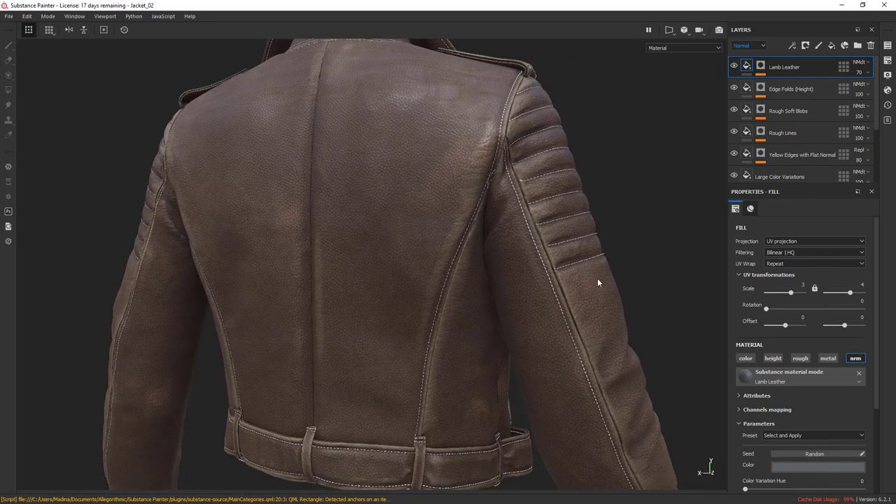
Set the Curvature generator's Global Balance to 0.38 and Global Blur to 0.1 in the Lamb Leather mask
click(762, 65)
click(789, 84)
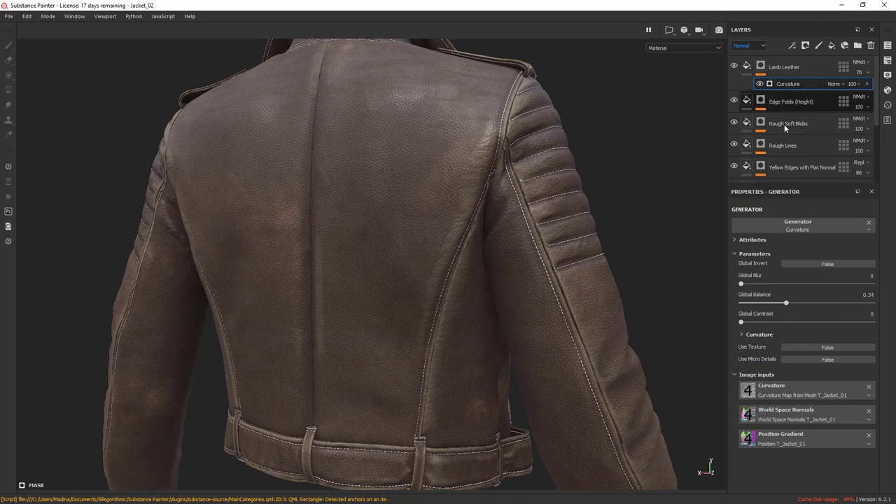
drag(788, 303, 790, 303)
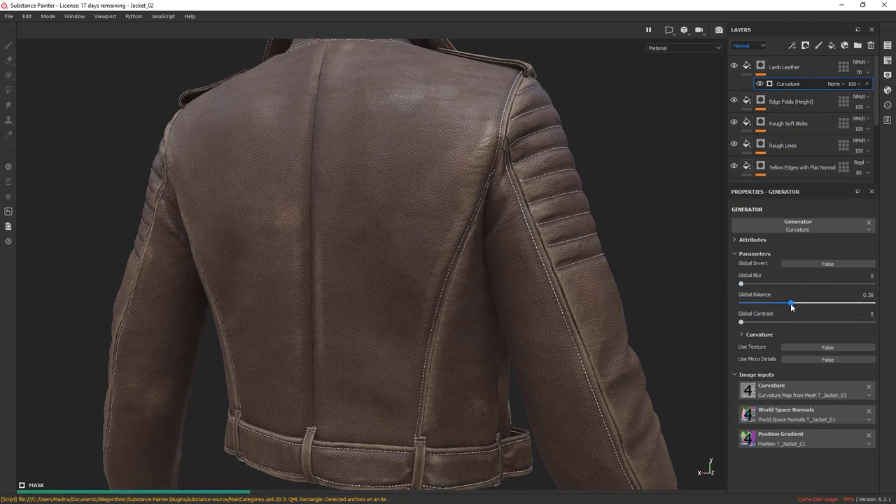
click(861, 276)
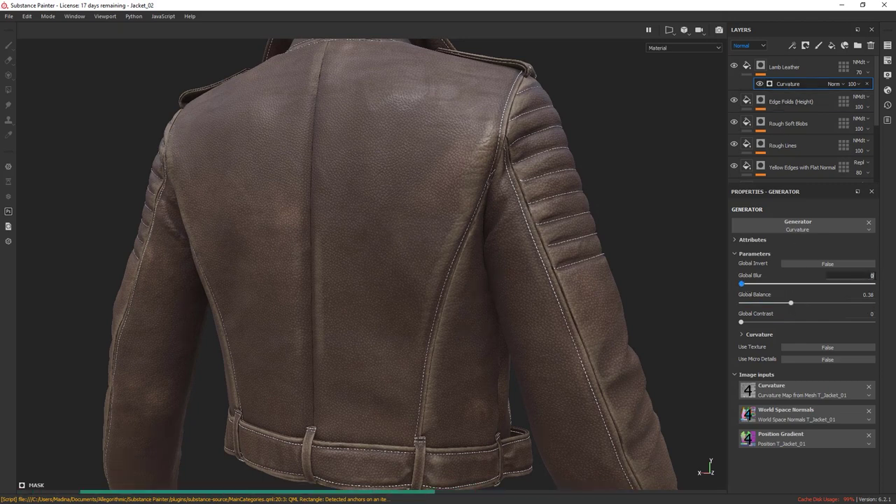
text(0.1)
key(Return)
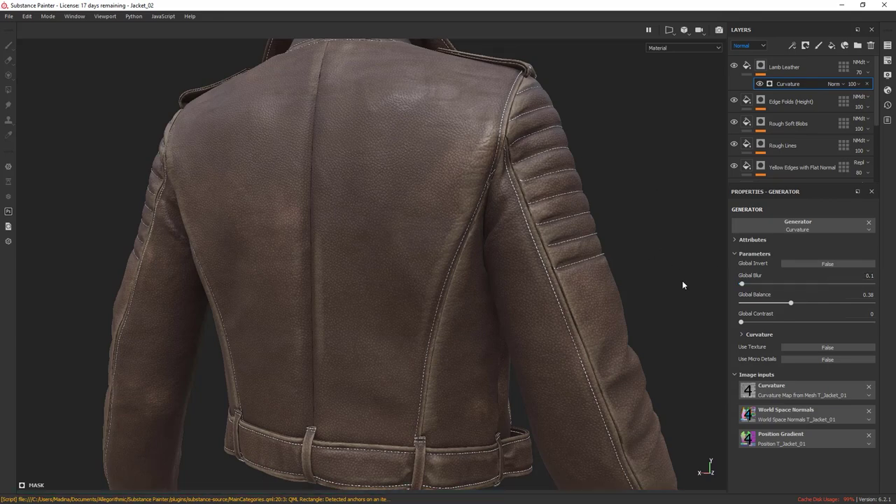
Examine the leather grain on the jacket's front, collar, lapel and quilted shoulder
scroll(677, 221, down, 5)
alt+drag(344, 238, 581, 188)
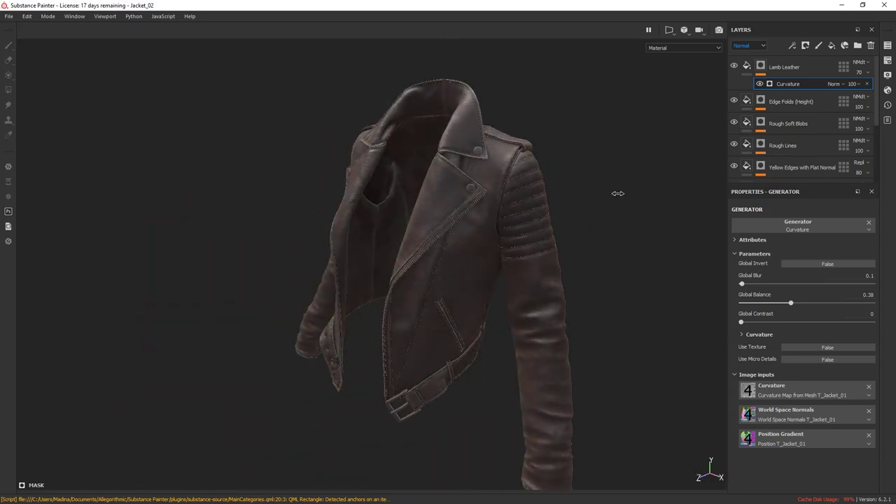
alt+drag(520, 259, 353, 221)
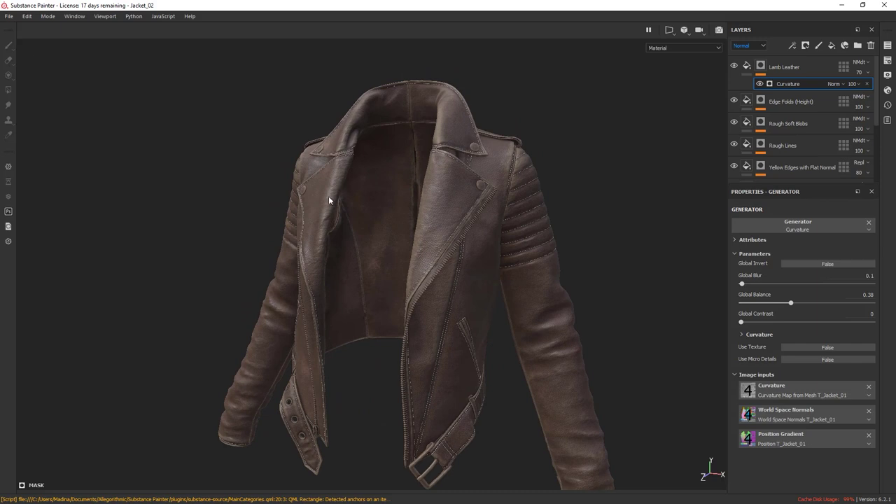
alt+drag(521, 108, 565, 136)
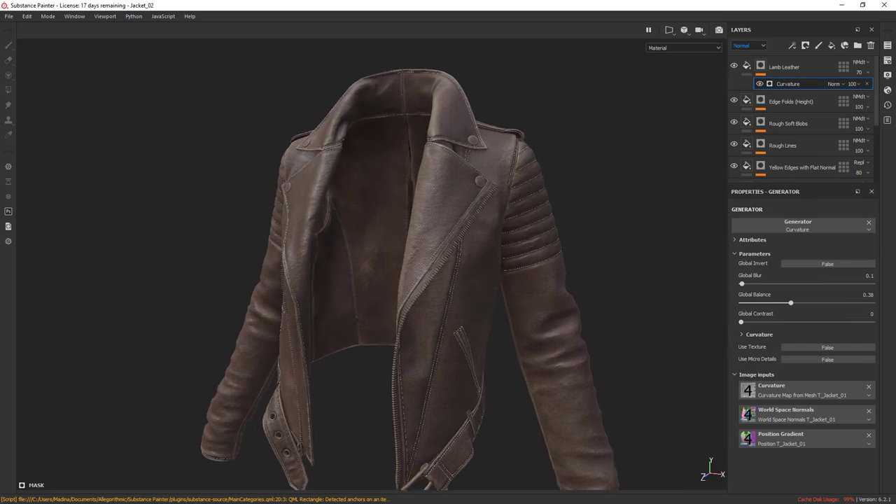
right_drag(895, 266, 689, 328)
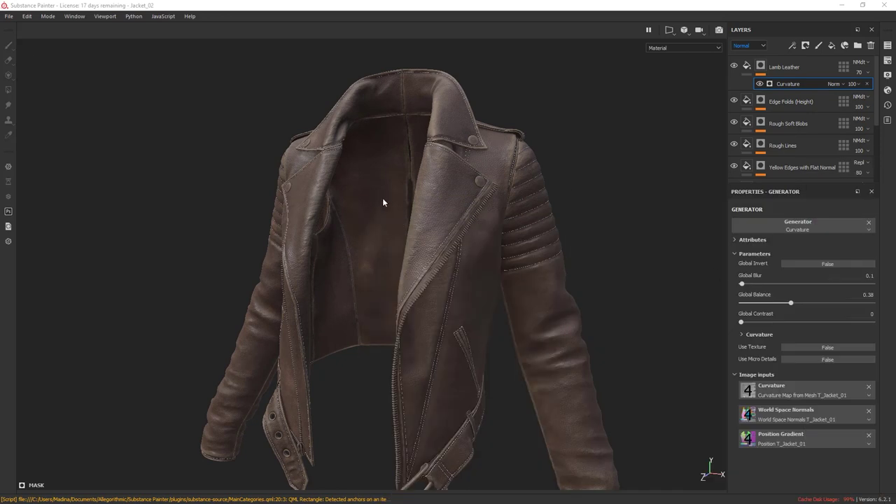
alt+right_drag(383, 202, 496, 185)
alt+middle_drag(490, 114, 382, 198)
alt+drag(594, 170, 492, 169)
alt+drag(550, 135, 549, 160)
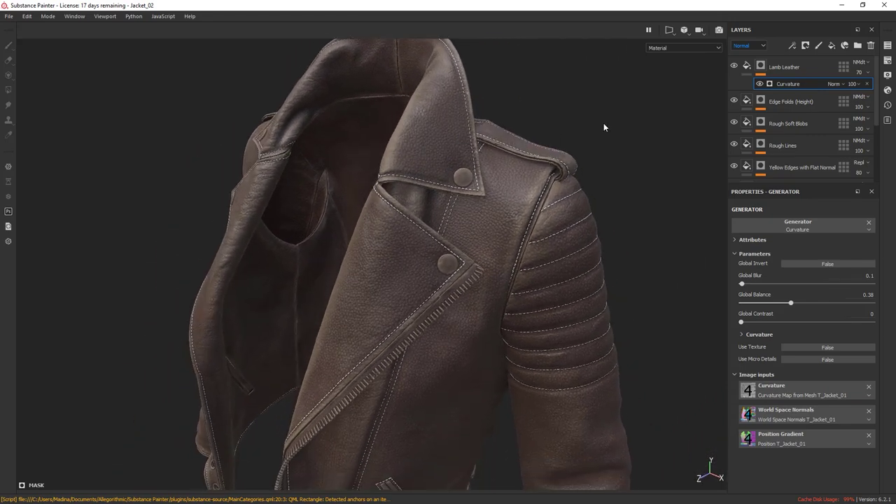
Duplicate the Lamb Leather layer, naming the copy Lamb Leather B and the original Lamb Leather A
click(799, 66)
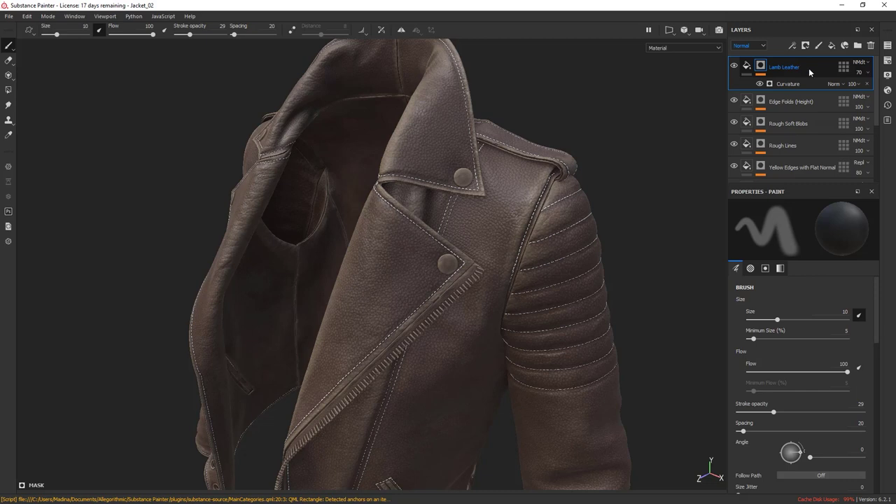
key(ctrl+d)
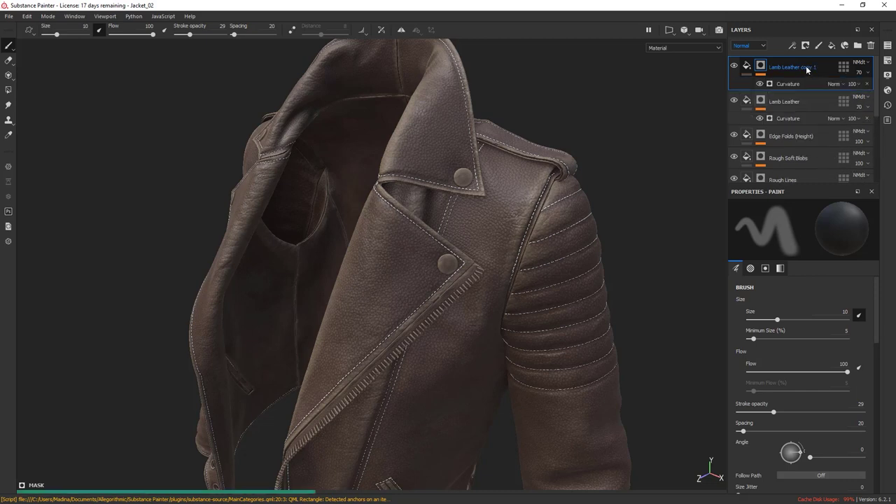
double_click(806, 68)
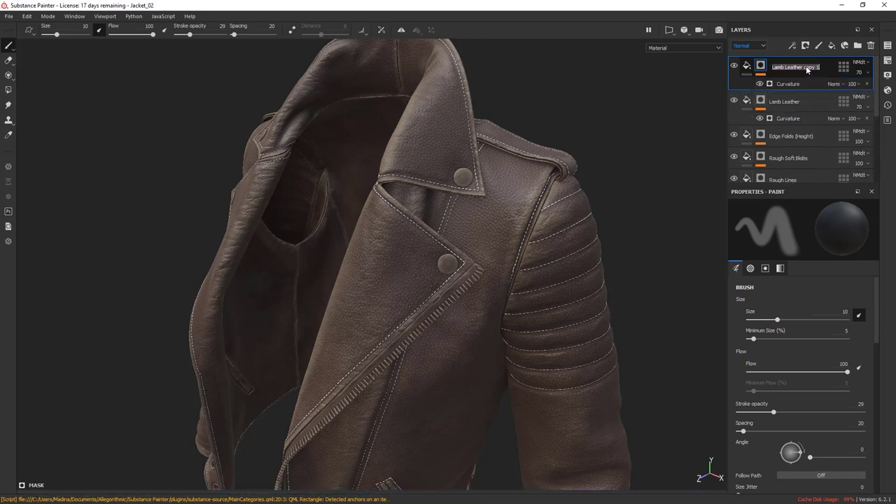
drag(819, 67, 803, 67)
double_click(821, 102)
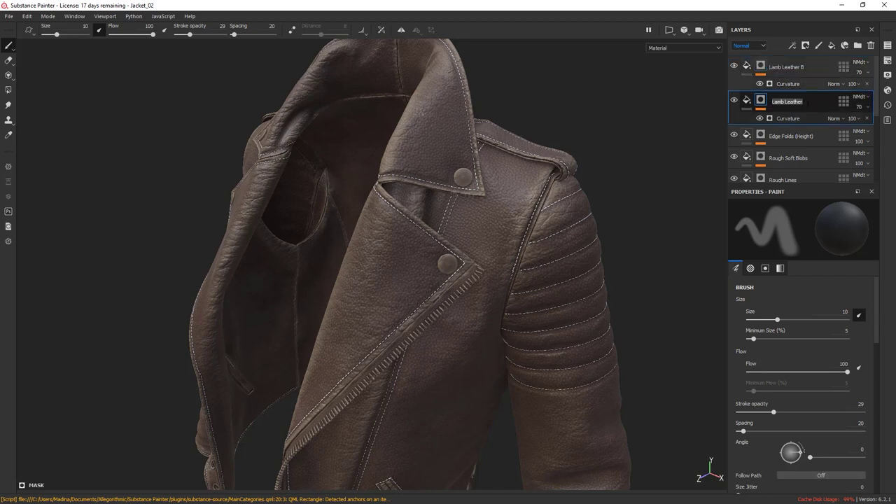
key(End)
text(A)
key(Return)
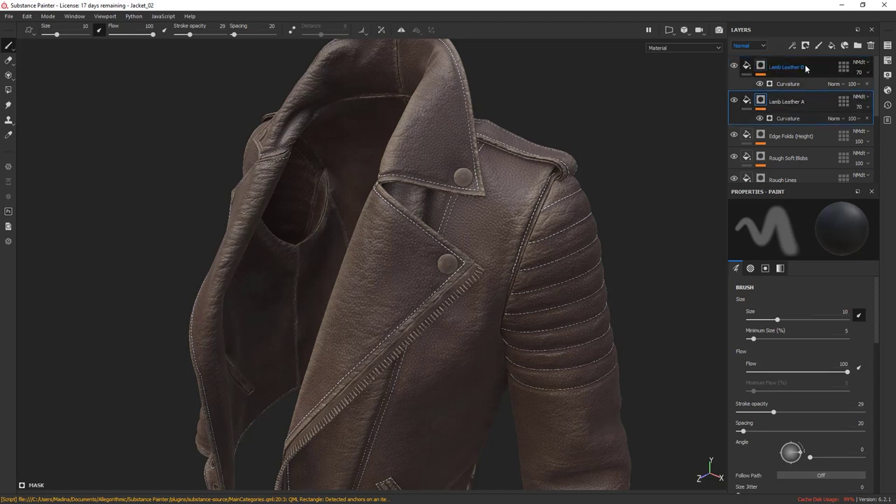
Replace Lamb Leather B's curvature mask with a plain white mask and hide Lamb Leather A
click(817, 68)
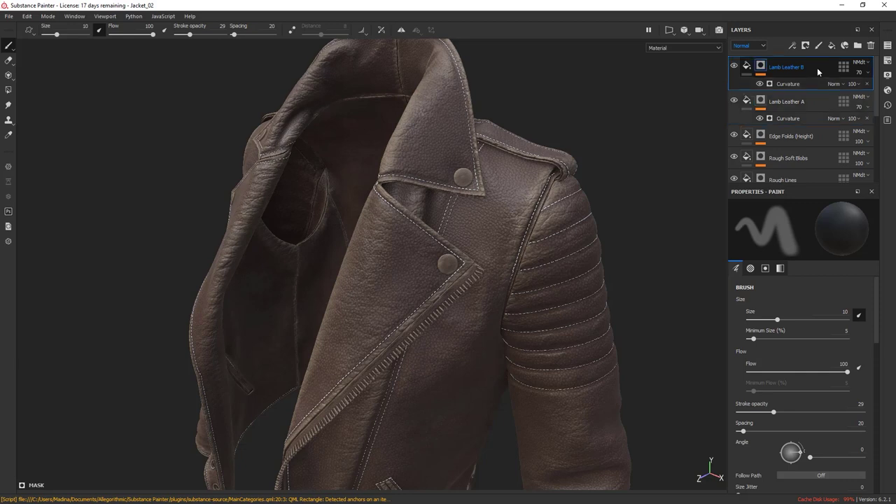
click(762, 67)
click(761, 67)
right_click(761, 66)
click(799, 70)
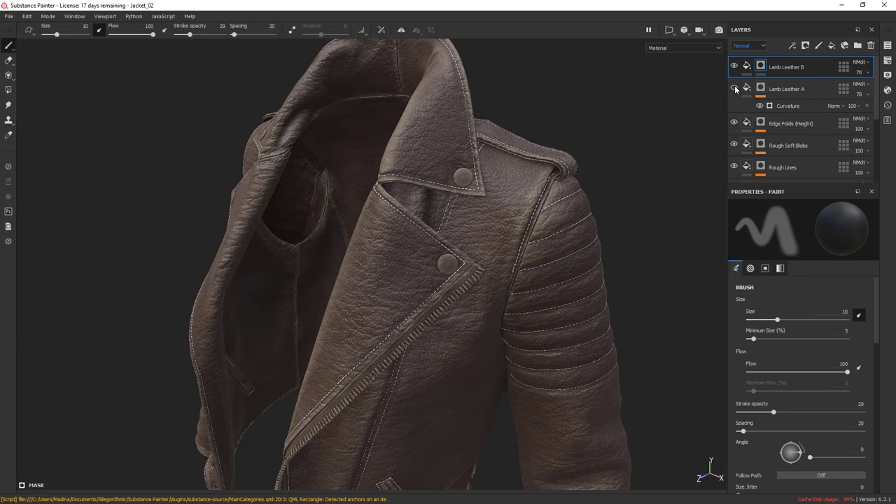
alt+drag(651, 140, 604, 158)
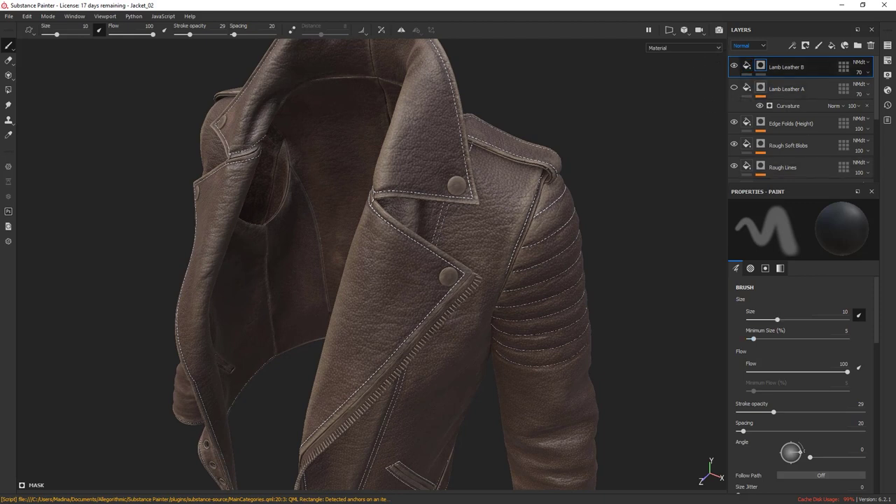
Enable the color channel in Lamb Leather B's fill to preview its grain pattern across the jacket
click(746, 65)
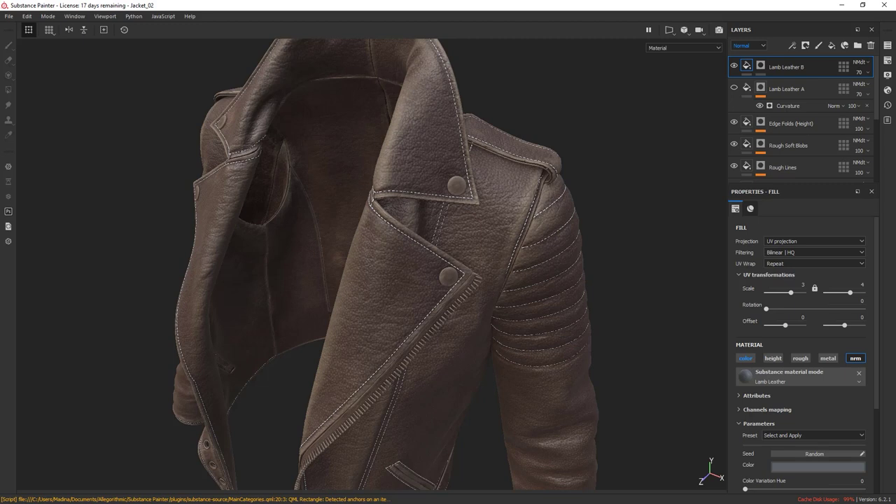
click(745, 358)
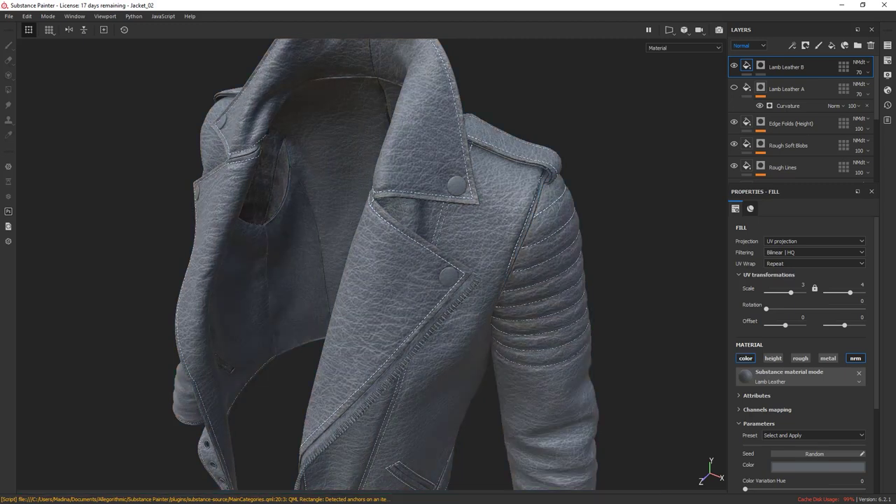
alt+drag(420, 280, 392, 279)
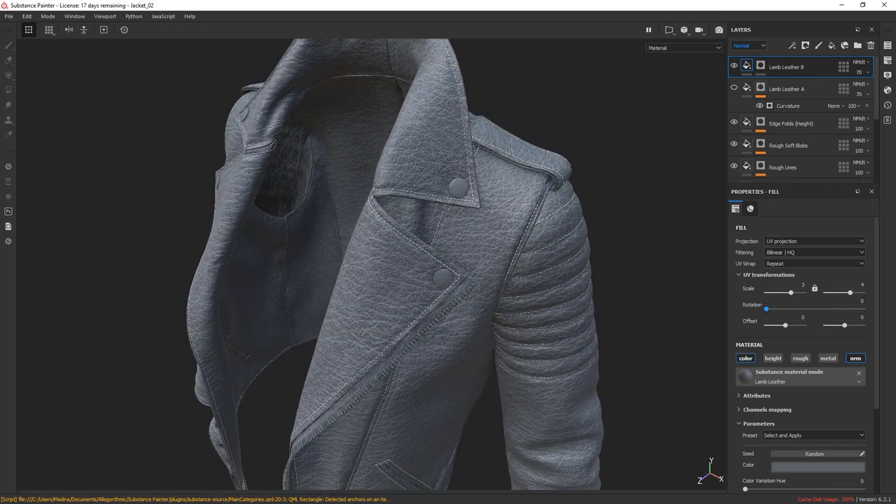
Set Lamb Leather B's UV rotation to 55 and its UV scale values to 2 and 4
drag(766, 309, 787, 309)
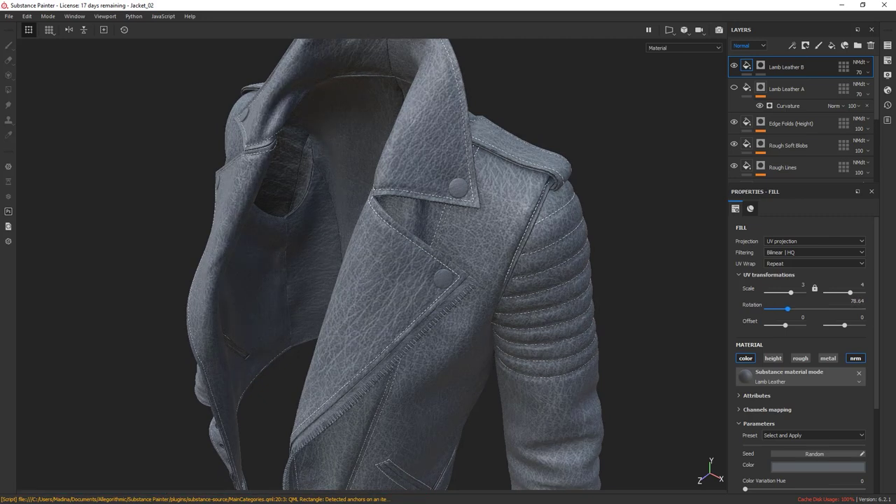
text(55)
key(Return)
alt+drag(434, 238, 412, 301)
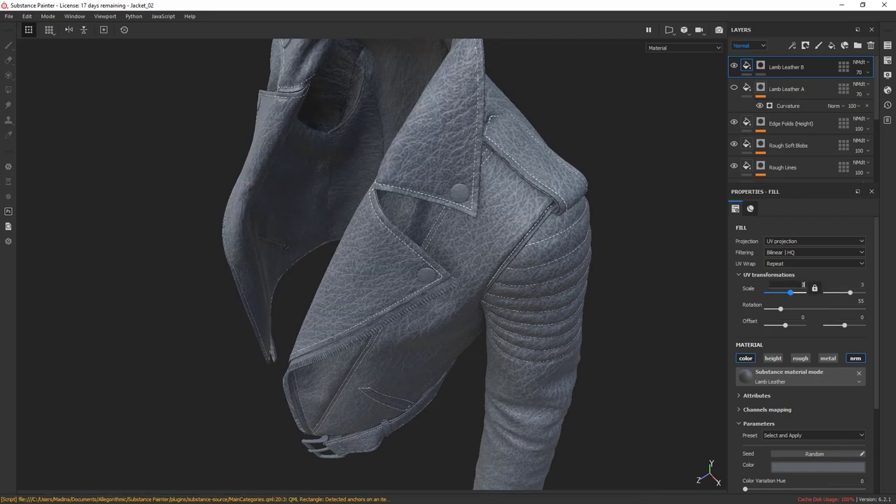
text(2)
key(Tab)
key(Return)
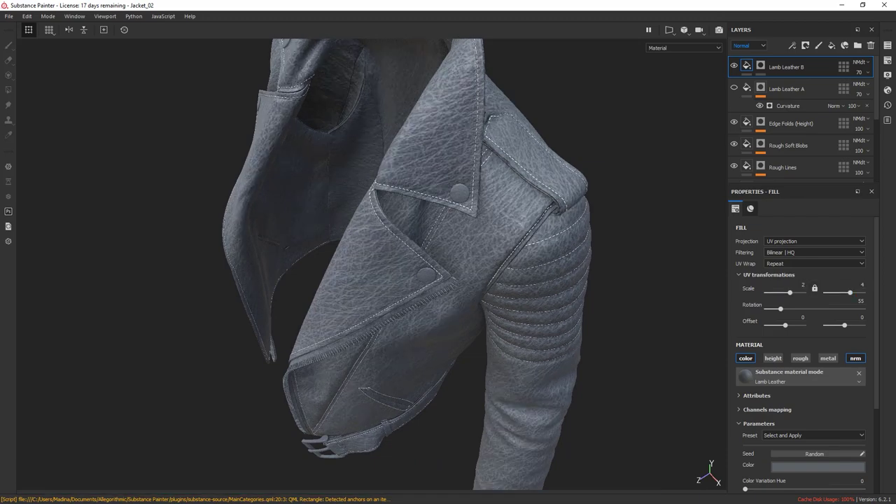
Fine-tune the direction of Lamb Leather B's grain by setting its UV rotation to 57
alt+drag(420, 301, 455, 251)
drag(781, 309, 783, 309)
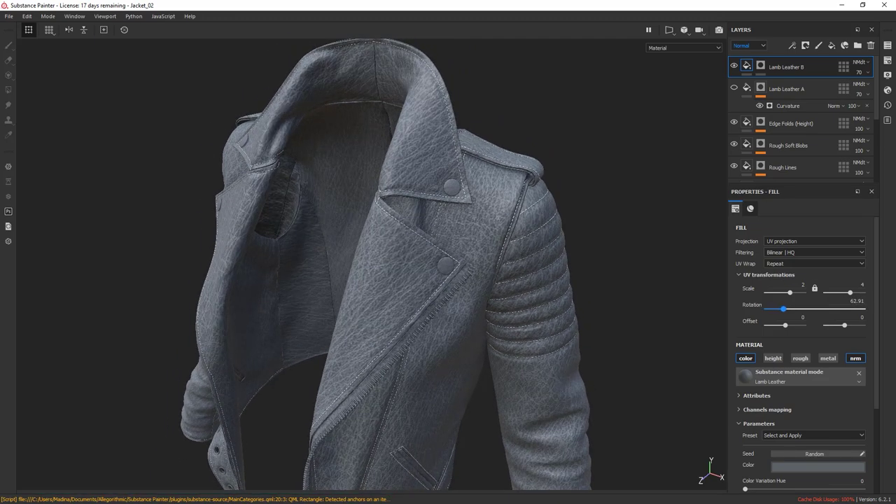
drag(782, 309, 781, 308)
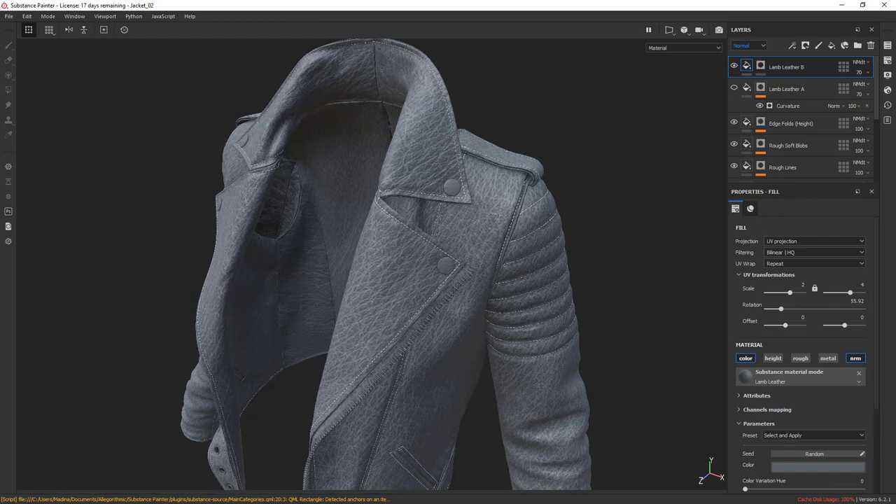
click(856, 301)
text(57)
key(Return)
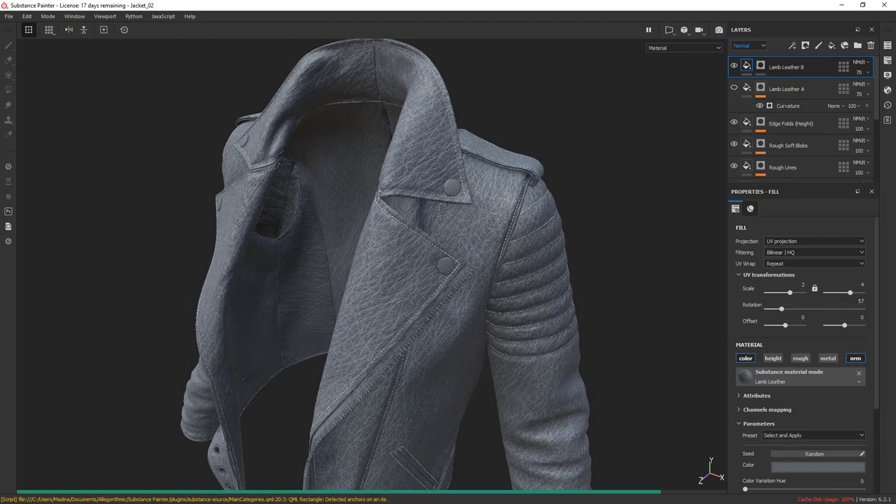
Disable the color channel in Lamb Leather B's fill and inspect the grain on the collar, lapel and shoulder
alt+drag(336, 266, 322, 280)
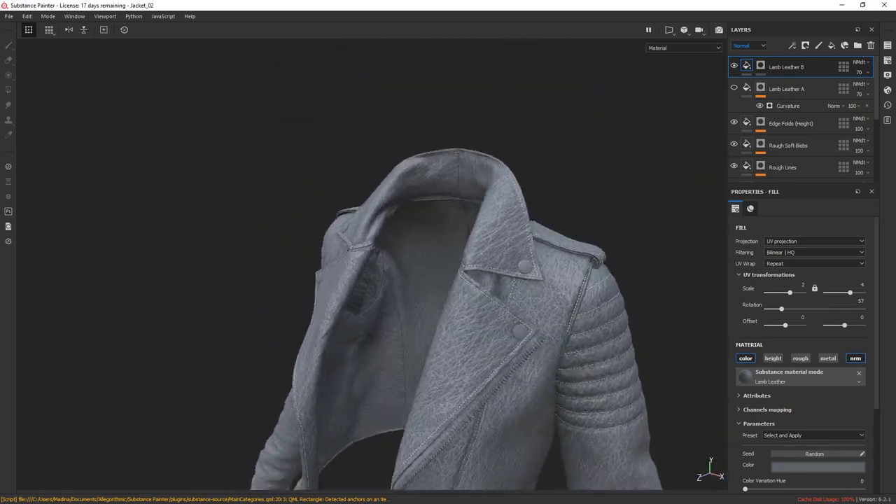
scroll(322, 280, up, 3)
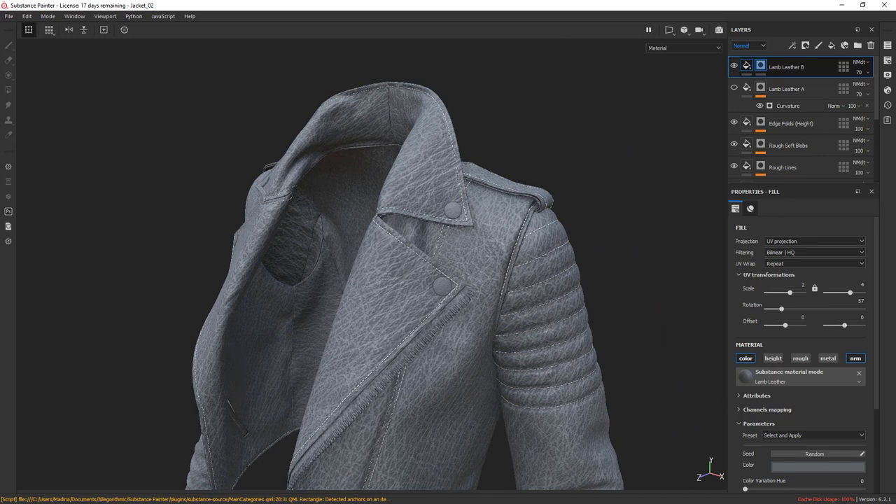
click(746, 65)
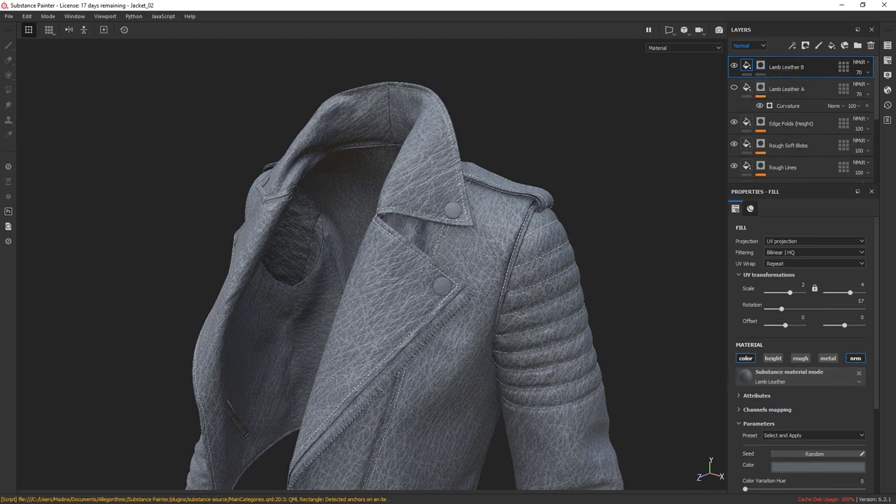
click(745, 359)
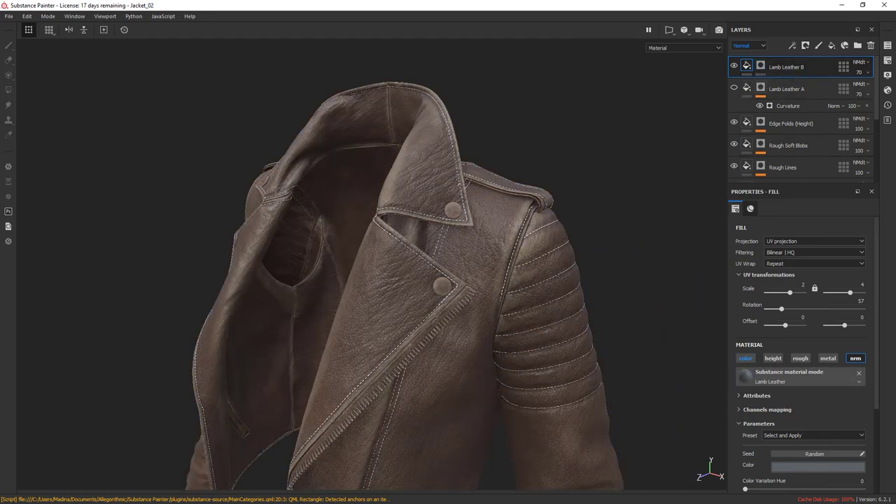
alt+drag(378, 252, 369, 308)
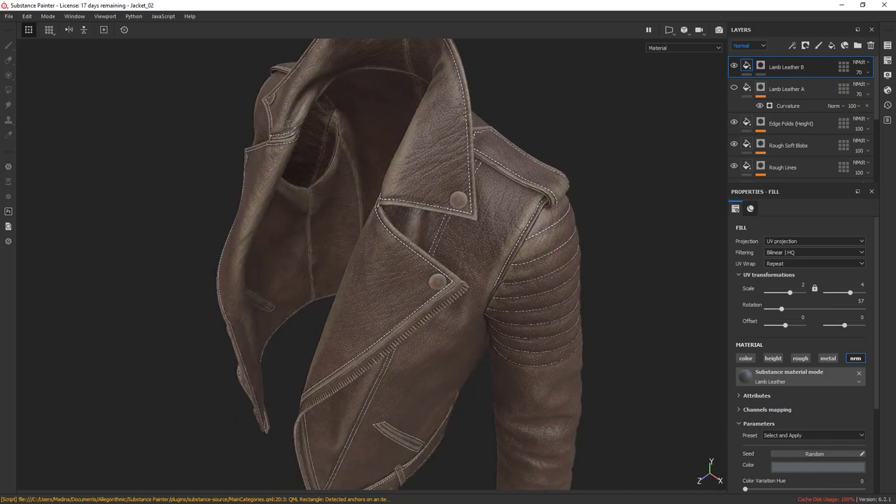
alt+right_drag(392, 266, 423, 287)
mouse_move(420, 280)
alt+mouse_down()
mouse_move(422, 266)
mouse_move(434, 277)
alt+mouse_up()
alt+drag(515, 280, 525, 280)
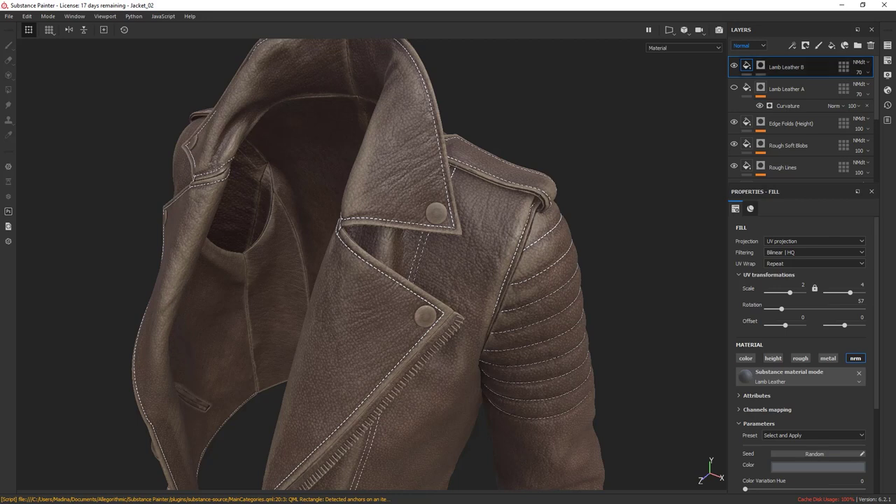
Give Lamb Leather B a black mask and add a paint effect to that mask
click(760, 66)
right_click(759, 66)
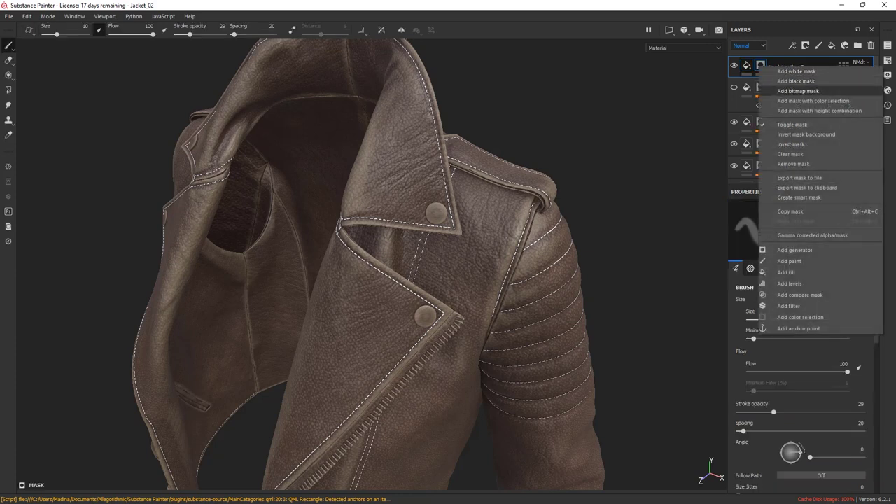
click(796, 81)
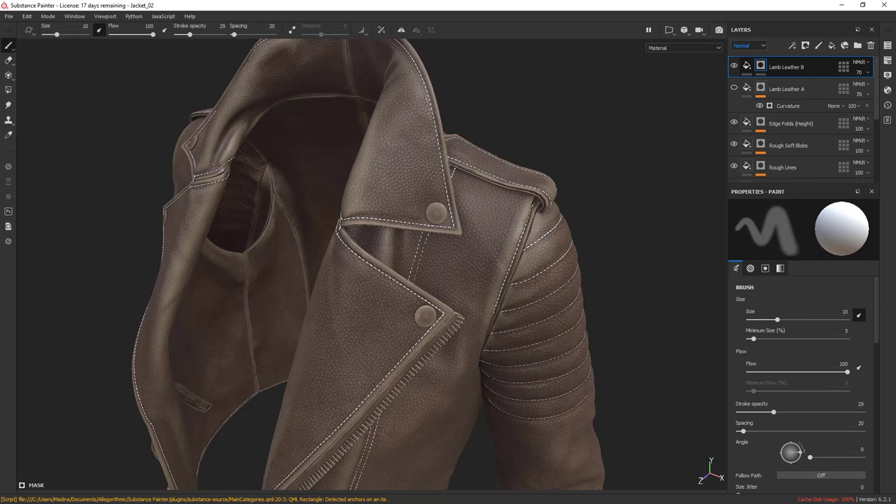
right_click(761, 66)
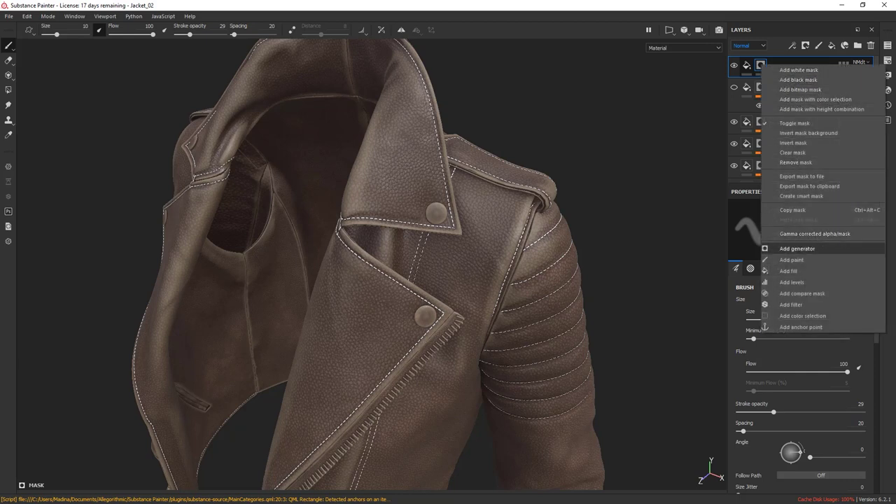
click(792, 259)
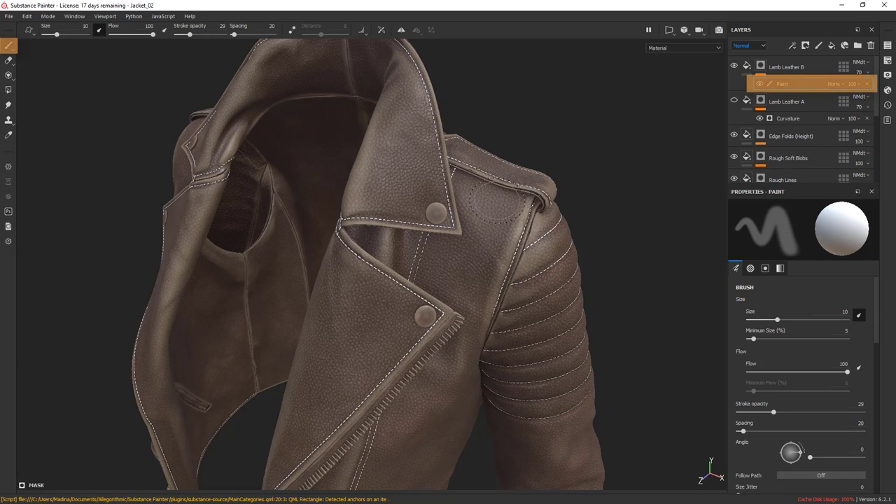
Set the brush's stroke opacity to 50 and paint Lamb Leather B's grain into the mask on the front shoulder panel
alt+drag(535, 187, 560, 147)
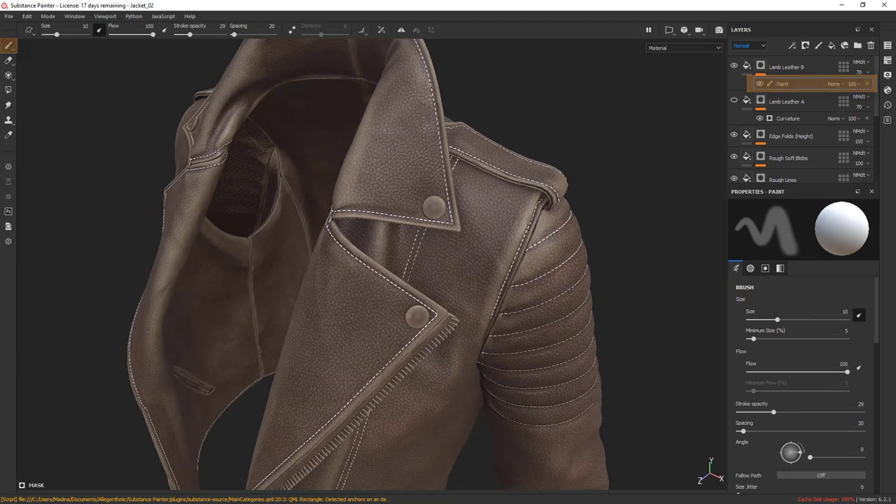
drag(189, 34, 200, 35)
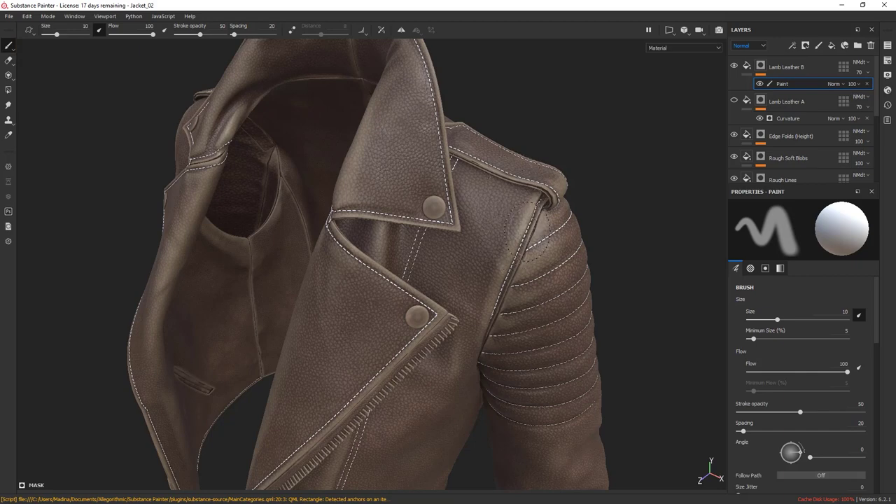
alt+drag(528, 231, 498, 158)
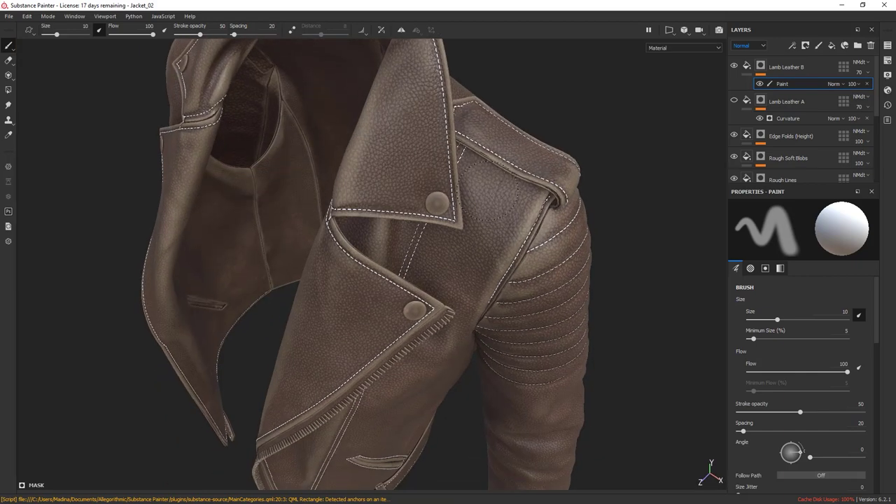
mouse_move(483, 267)
alt+mouse_down()
mouse_move(483, 157)
mouse_move(486, 203)
alt+mouse_up()
shift+right_drag(600, 153, 570, 153)
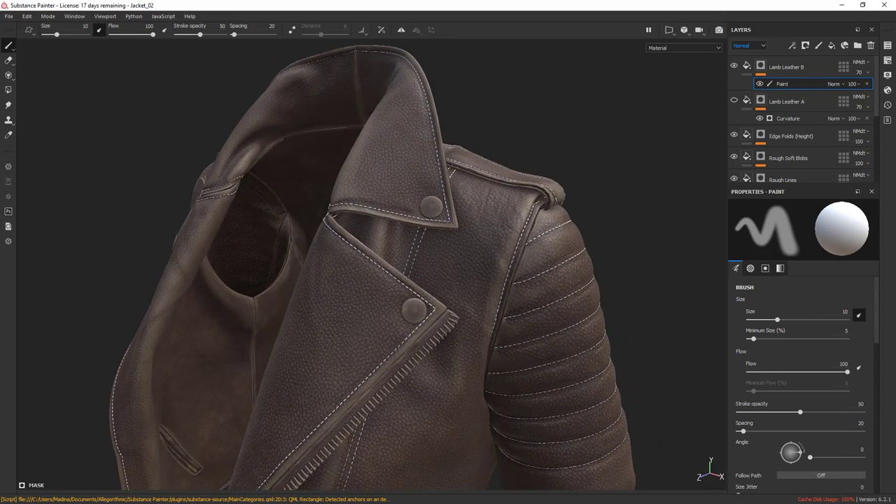
Raise Lamb Leather B's layer opacity to 100 and check the grain around the shoulder strap
click(860, 73)
drag(880, 89, 893, 89)
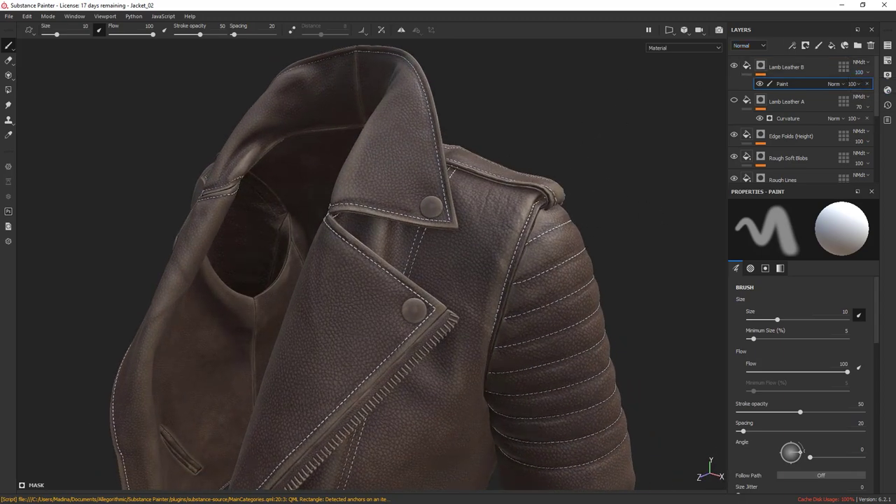
alt+drag(306, 472, 235, 469)
alt+drag(409, 115, 483, 157)
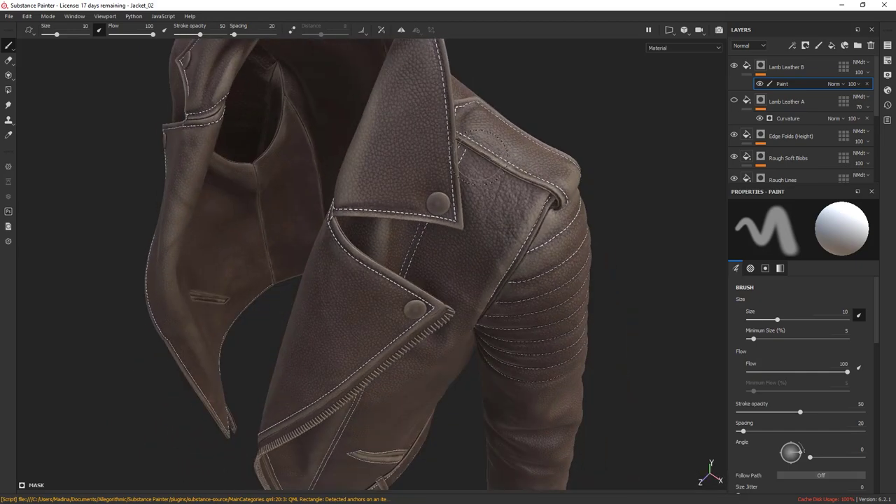
Paint more grain on the front shoulder panel below the strap, with the stroke opacity at about 52
alt+drag(543, 265, 494, 206)
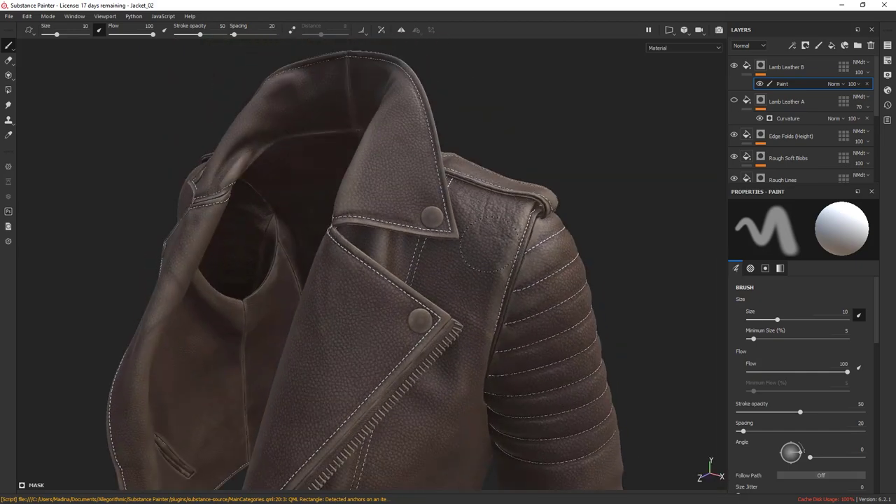
mouse_move(551, 228)
alt+mouse_down()
mouse_move(535, 155)
mouse_move(578, 223)
alt+mouse_up()
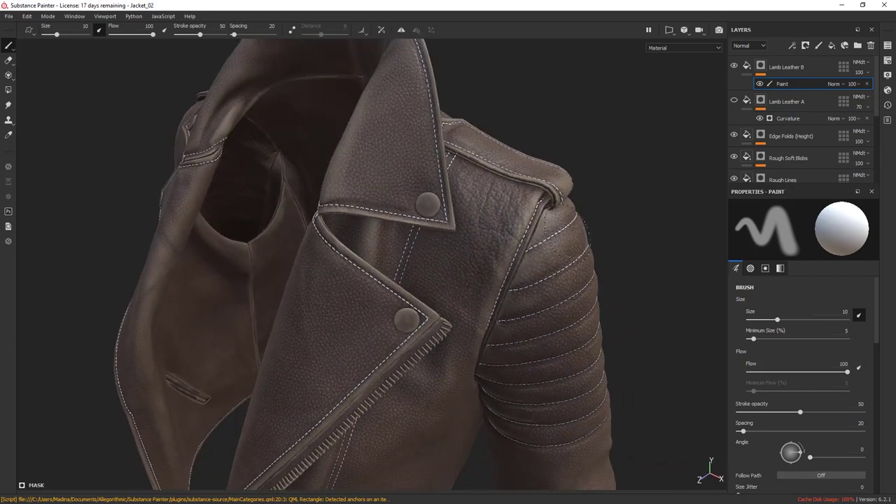
mouse_move(640, 196)
alt+mouse_down()
mouse_move(623, 142)
mouse_move(576, 222)
mouse_move(544, 151)
mouse_move(577, 148)
mouse_move(566, 144)
alt+mouse_up()
alt+drag(623, 146, 626, 172)
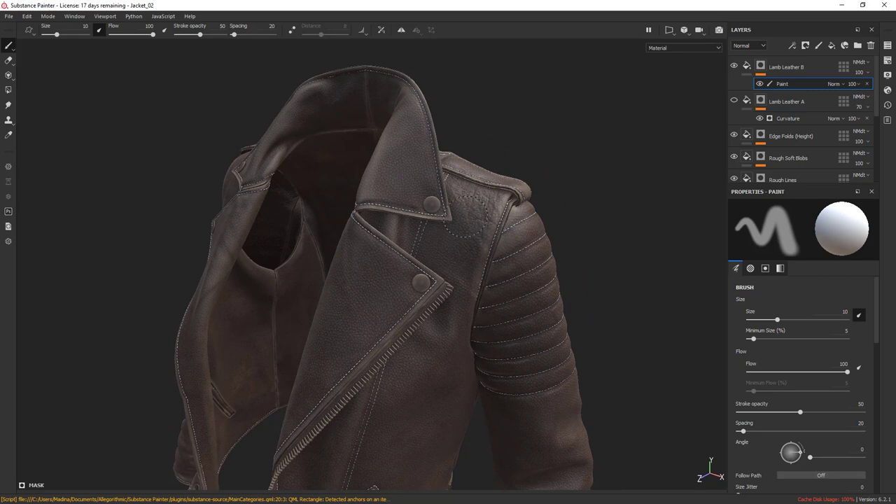
alt+drag(581, 200, 537, 201)
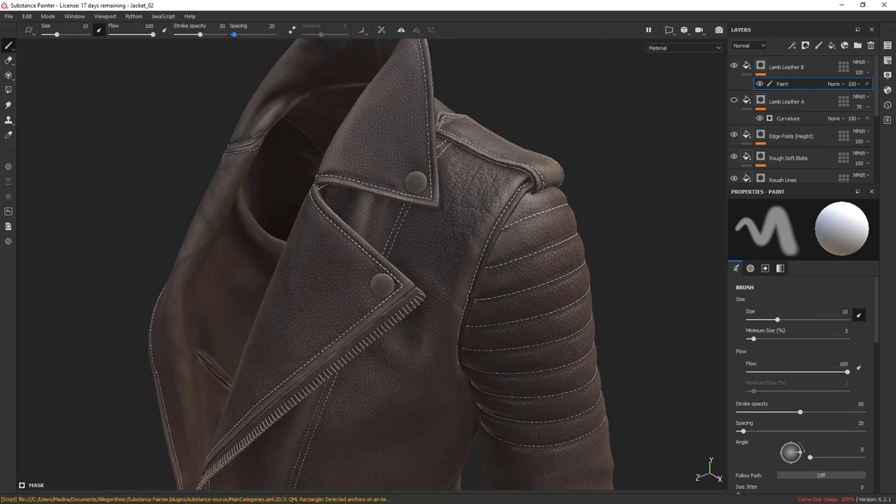
alt+drag(558, 172, 529, 142)
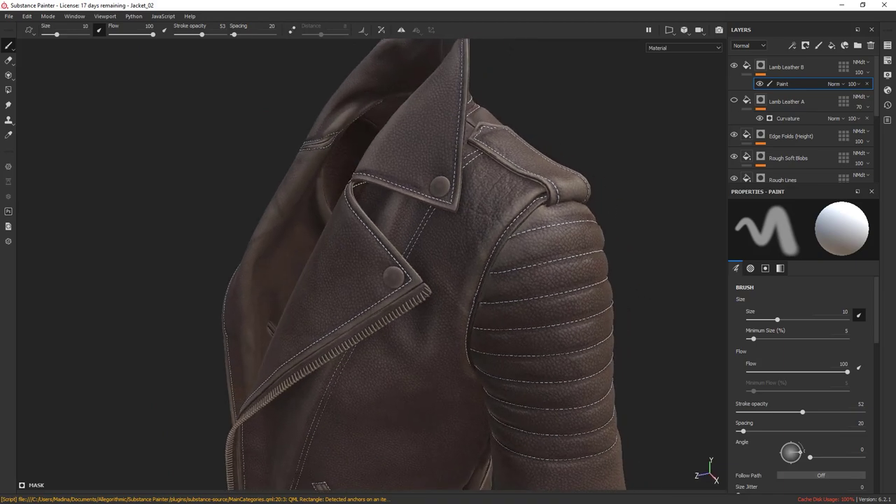
alt+drag(614, 133, 603, 142)
alt+right_drag(604, 143, 546, 151)
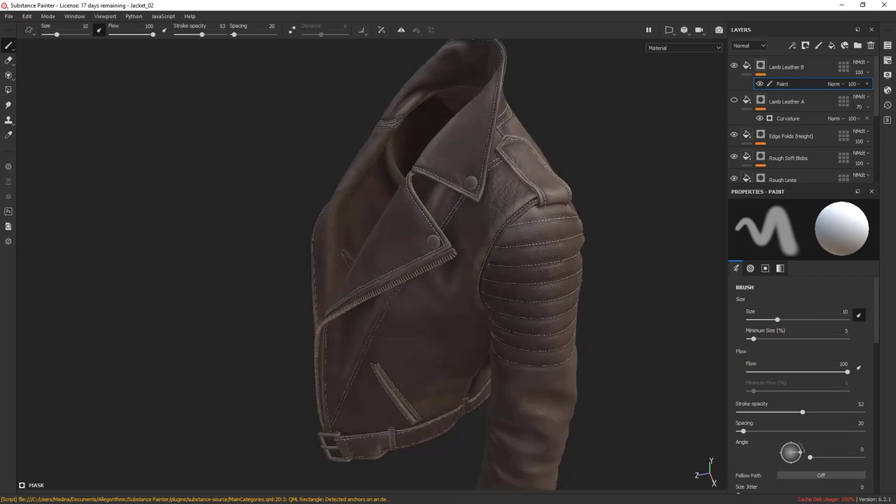
Paint the mask on the upper back beside the shoulder strap, softening it in black at a stroke opacity of 40
mouse_move(546, 150)
alt+mouse_down()
mouse_move(508, 183)
mouse_move(468, 181)
mouse_move(448, 168)
alt+mouse_up()
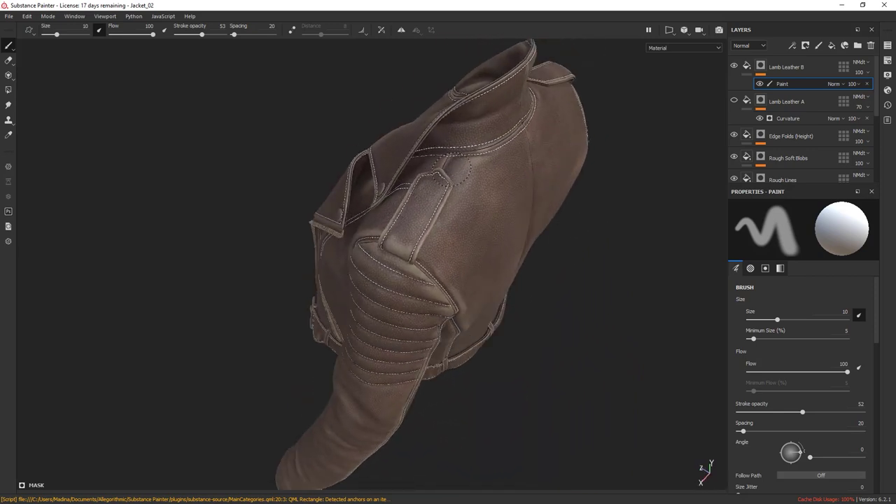
alt+drag(446, 244, 441, 186)
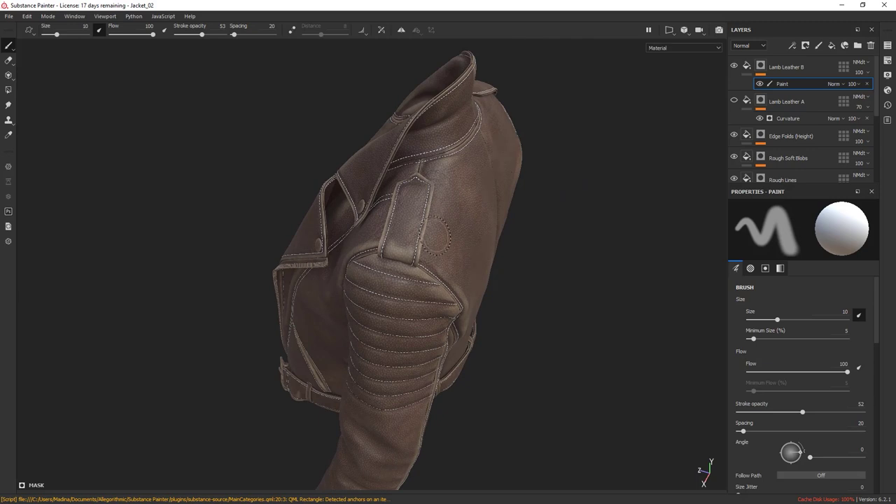
shift+right_drag(498, 257, 514, 258)
alt+drag(578, 241, 396, 218)
alt+right_drag(395, 218, 301, 137)
drag(202, 35, 195, 34)
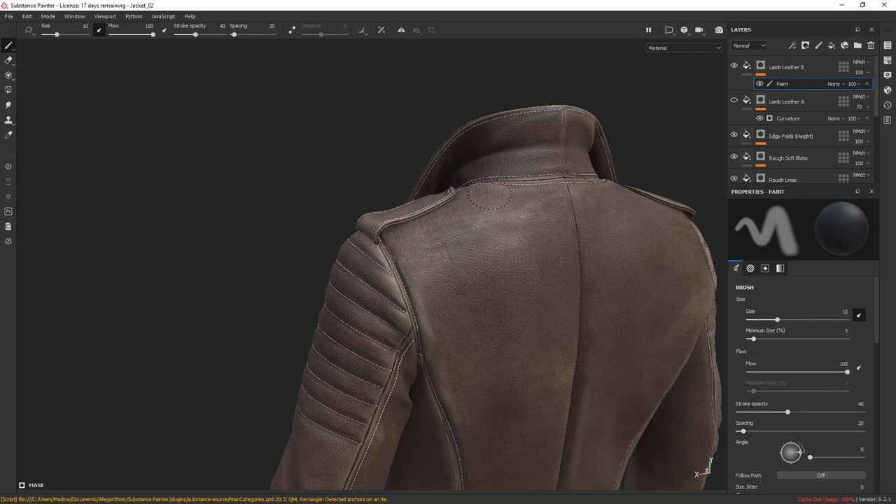
scroll(498, 328, down, 2)
Switch the brush to white, enlarge it to 14.14 and build up the front shoulder grain at a stroke opacity of 25
alt+drag(390, 256, 438, 254)
key(x)
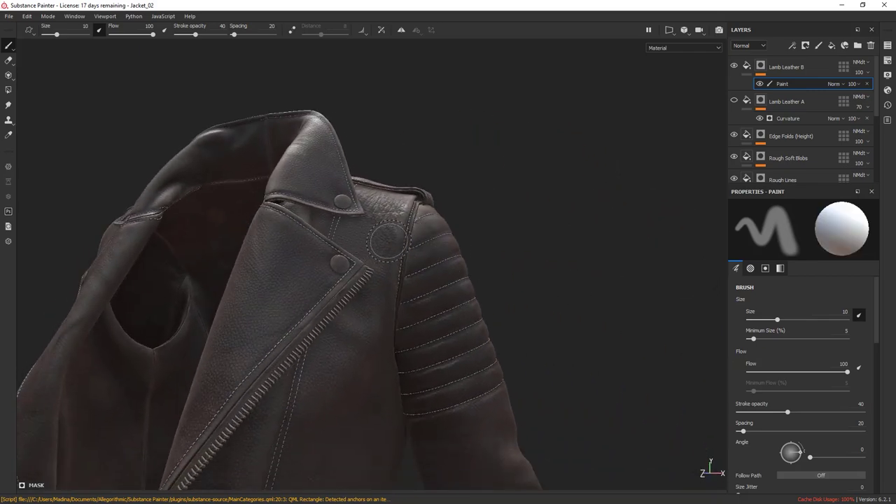
key(bracketright)
key(bracketright)
key(bracketright)
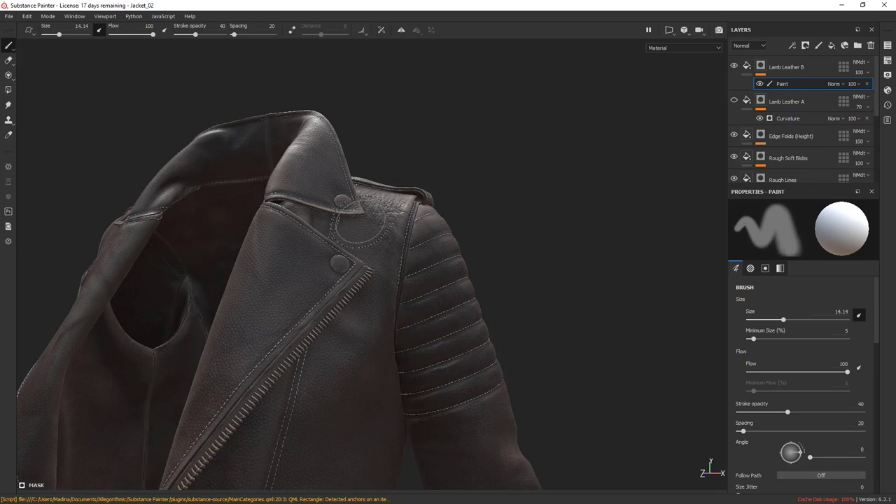
drag(195, 34, 187, 34)
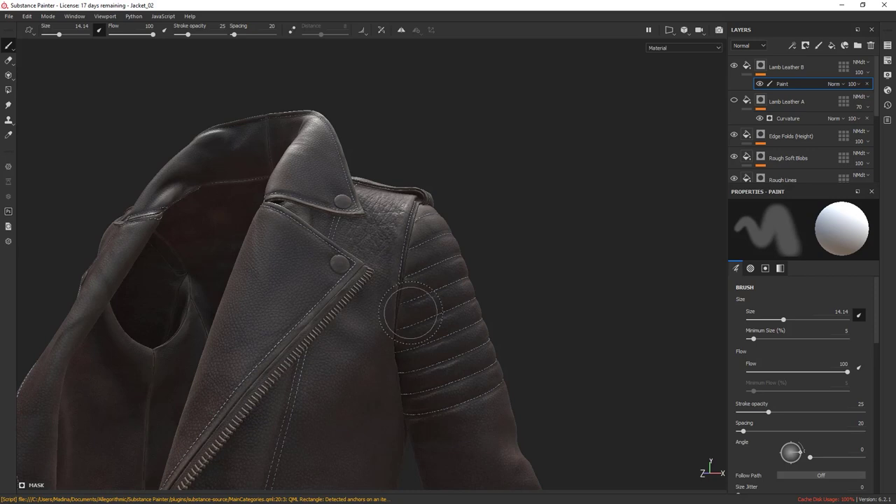
alt+drag(412, 314, 381, 321)
Fade the grain on the front shoulder panel with black strokes at a stroke opacity of 14
key(x)
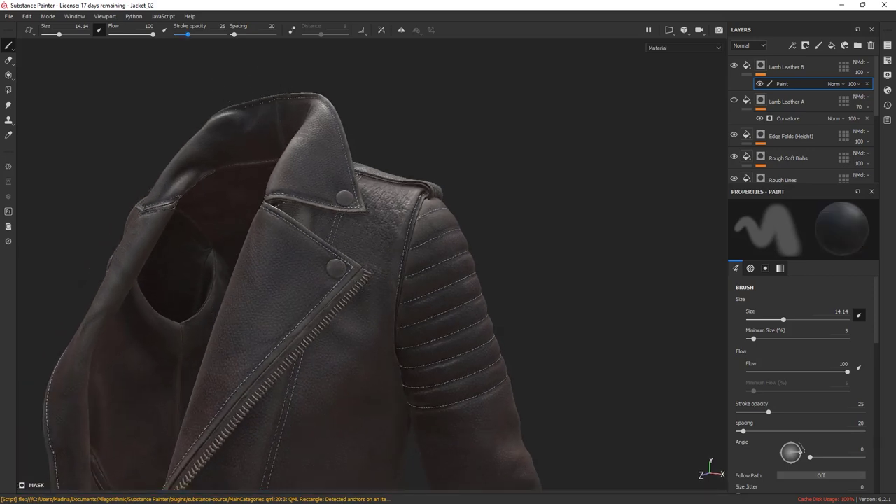
drag(188, 35, 183, 35)
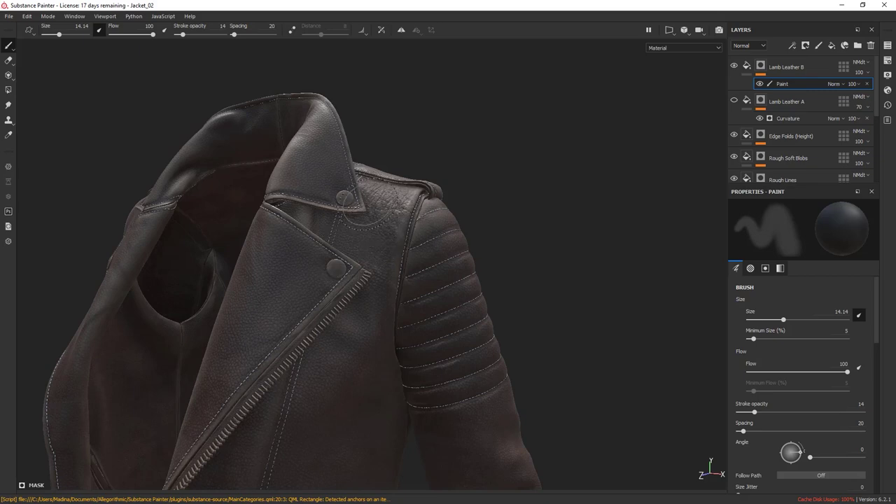
drag(371, 199, 380, 253)
mouse_move(522, 240)
alt+mouse_down()
mouse_move(468, 266)
mouse_move(533, 273)
mouse_move(477, 296)
mouse_move(470, 282)
mouse_move(517, 263)
alt+mouse_up()
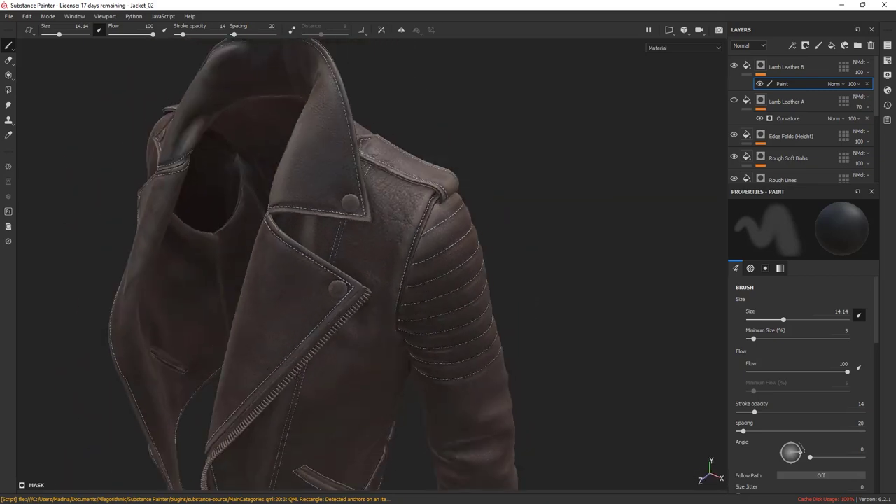
alt+right_drag(517, 264, 542, 250)
alt+drag(542, 250, 577, 246)
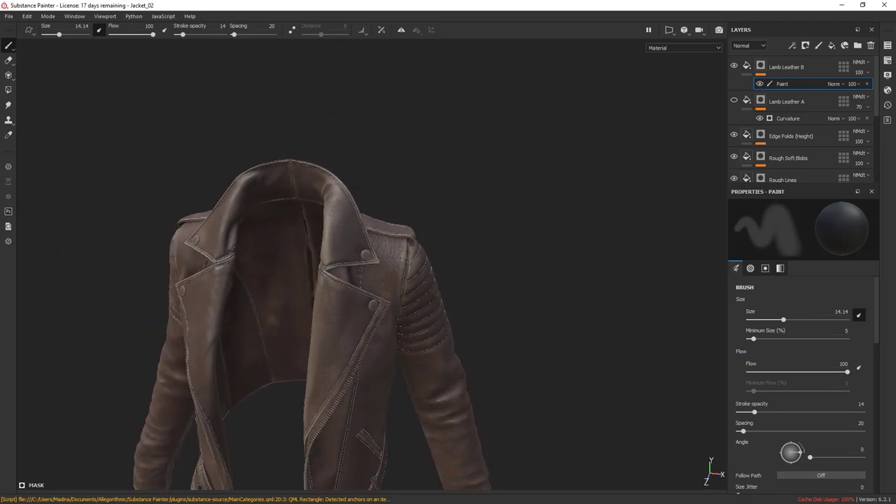
Reduce the brush size to 8.78 and lightly paint the mask in white around the collar tip and the chest seam beneath it
alt+drag(392, 241, 427, 236)
alt+right_drag(428, 236, 467, 238)
mouse_move(468, 238)
alt+mouse_down()
mouse_move(389, 246)
mouse_move(409, 245)
alt+mouse_up()
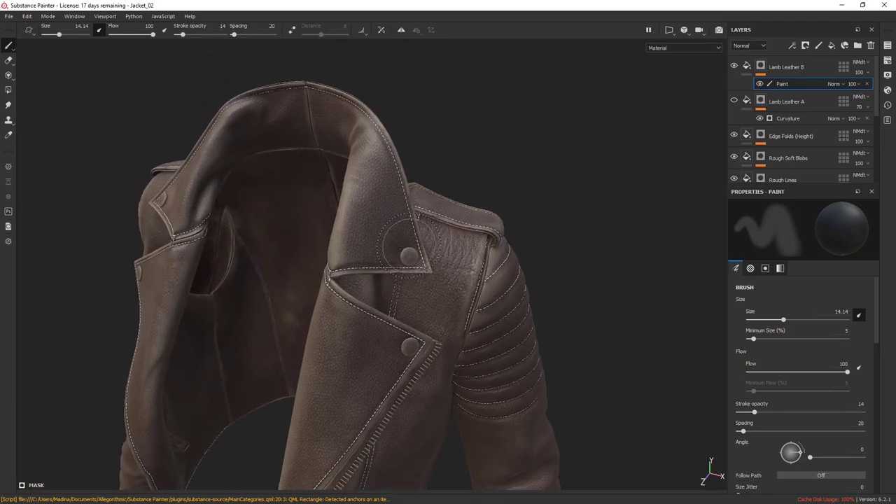
ctrl+right_drag(366, 211, 346, 211)
mouse_move(596, 224)
alt+mouse_down()
mouse_move(379, 147)
mouse_move(420, 229)
alt+mouse_up()
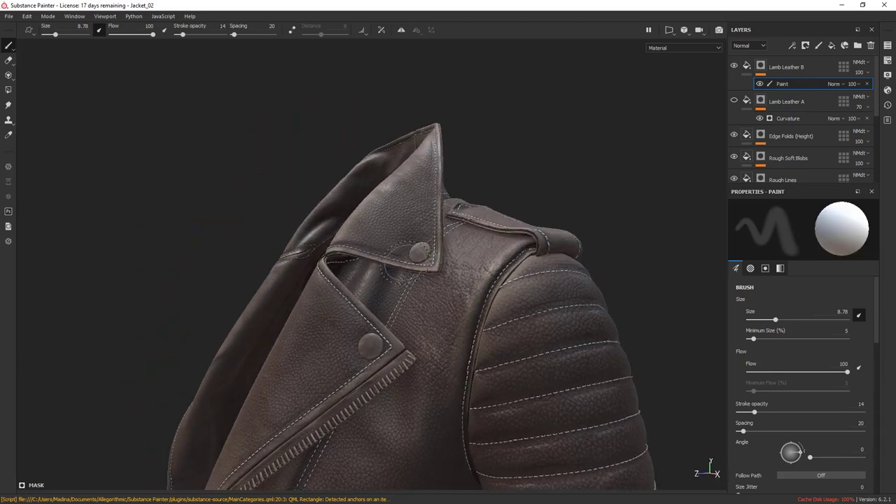
alt+drag(401, 260, 446, 236)
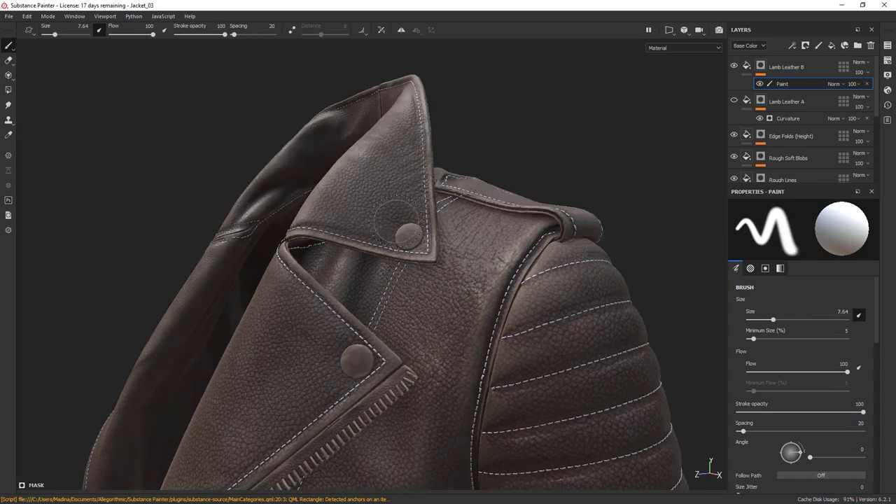
Set the stroke opacity to 44 and paint grain into the mask on the collar and the opposite lapel
drag(224, 34, 197, 34)
alt+right_drag(341, 261, 308, 222)
alt+drag(308, 222, 364, 266)
alt+drag(308, 322, 384, 343)
alt+right_drag(384, 344, 259, 210)
alt+middle_drag(259, 210, 232, 154)
alt+drag(232, 154, 238, 130)
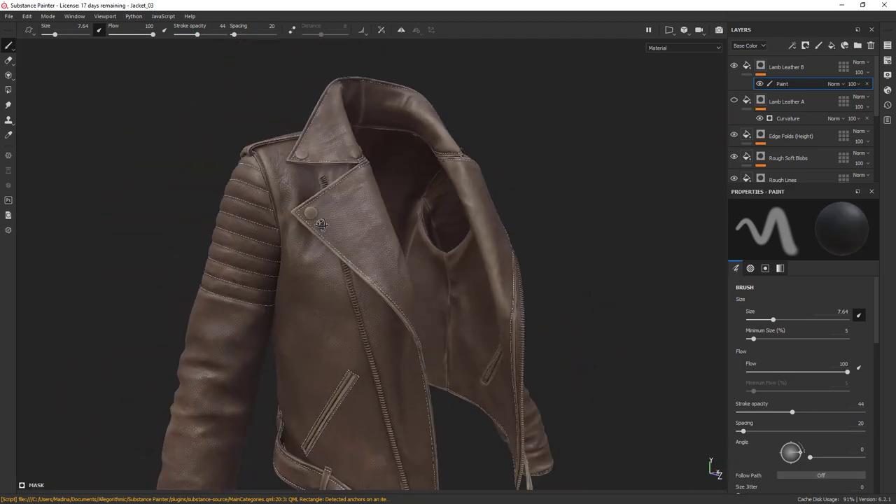
mouse_move(238, 129)
alt+right_down()
mouse_move(325, 216)
mouse_move(341, 217)
alt+right_up()
Paint grain on the front panel above the slanted pocket with a brush size of 11.33 and stroke opacity of 34
drag(195, 35, 191, 35)
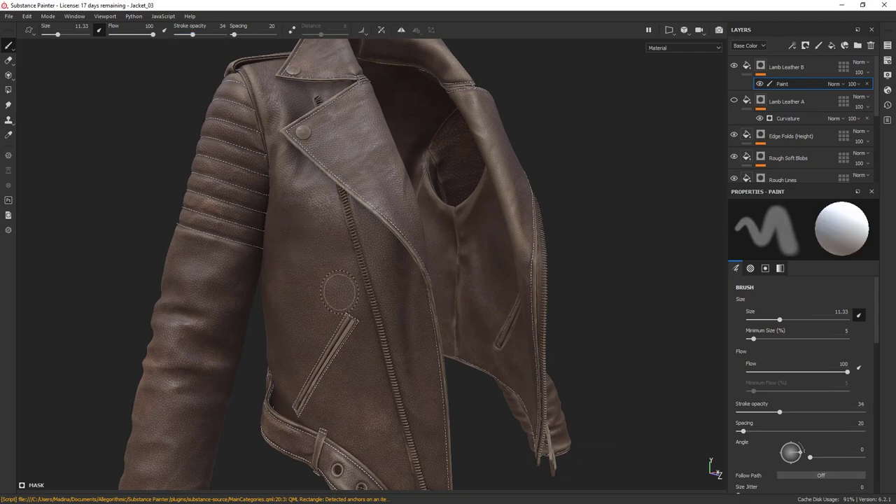
alt+drag(340, 293, 347, 250)
click(340, 250)
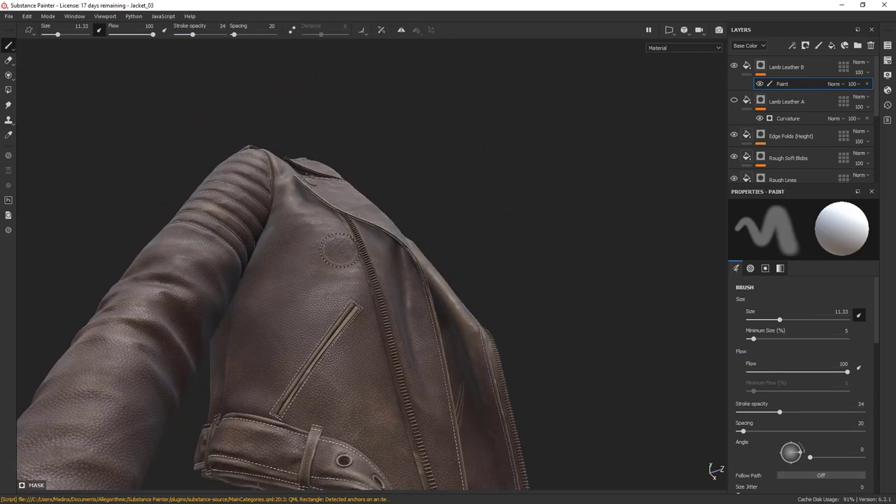
key(x)
mouse_move(364, 216)
alt+mouse_down()
mouse_move(340, 264)
mouse_move(375, 300)
mouse_move(310, 252)
alt+mouse_up()
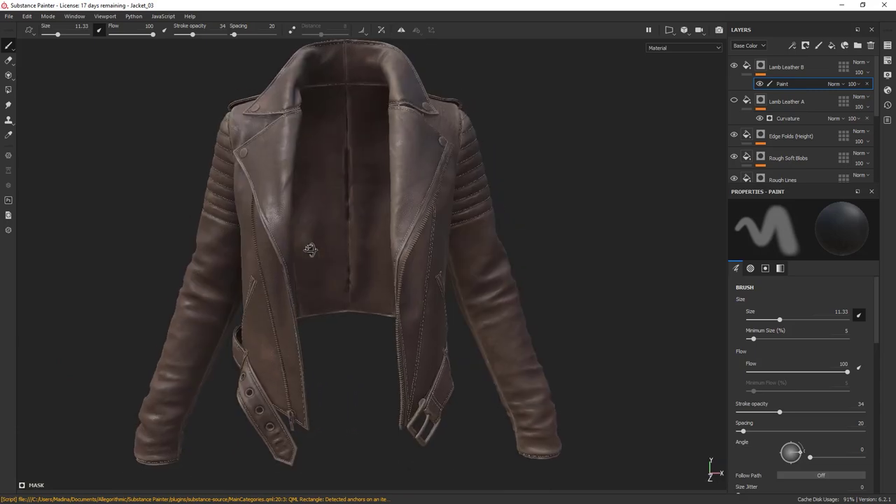
Show the Lamb Leather A layer again and inspect the combined grain on the jacket's front, collar and shoulder
click(735, 102)
scroll(517, 228, down, 3)
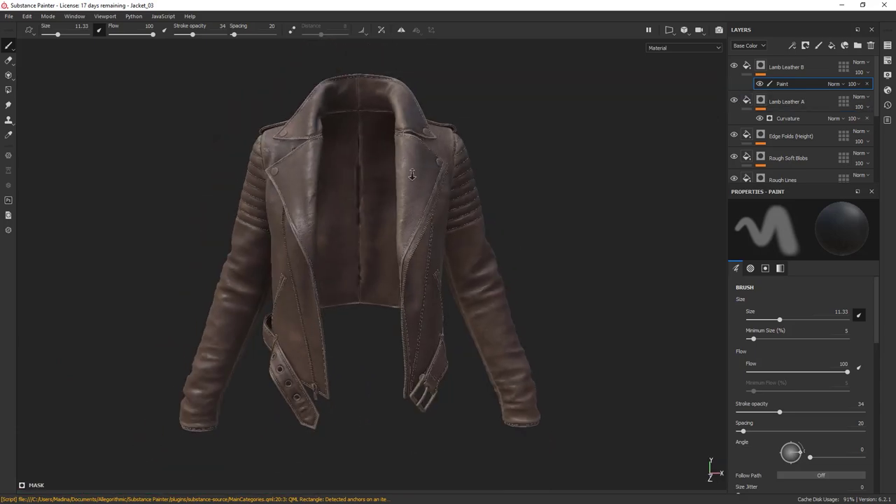
alt+drag(511, 225, 434, 224)
scroll(448, 252, up, 4)
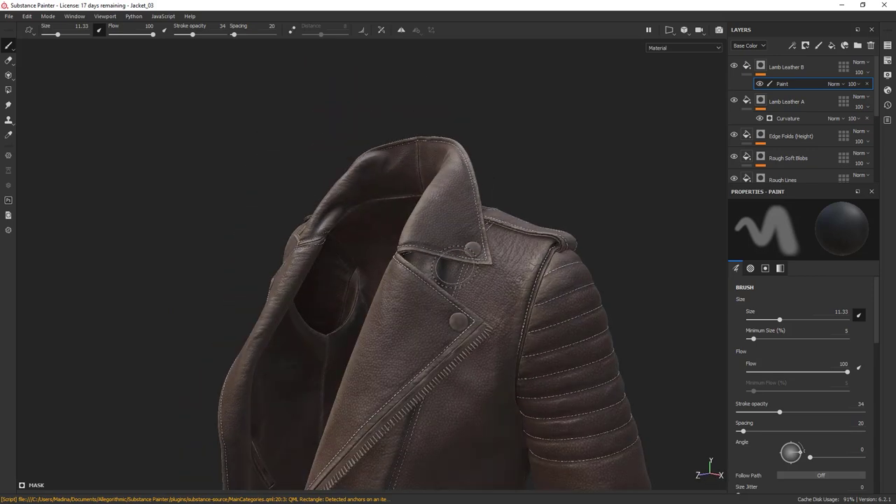
Switch the mask paint to white and reduce the brush size to 8.79 for the jacket's waist belt
key(x)
key(bracketleft)
scroll(442, 286, up, 3)
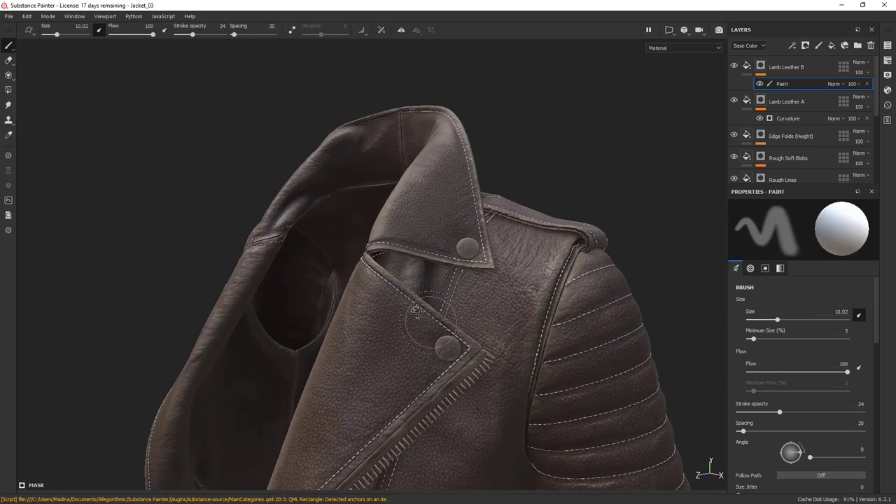
scroll(438, 285, down, 6)
scroll(552, 360, up, 6)
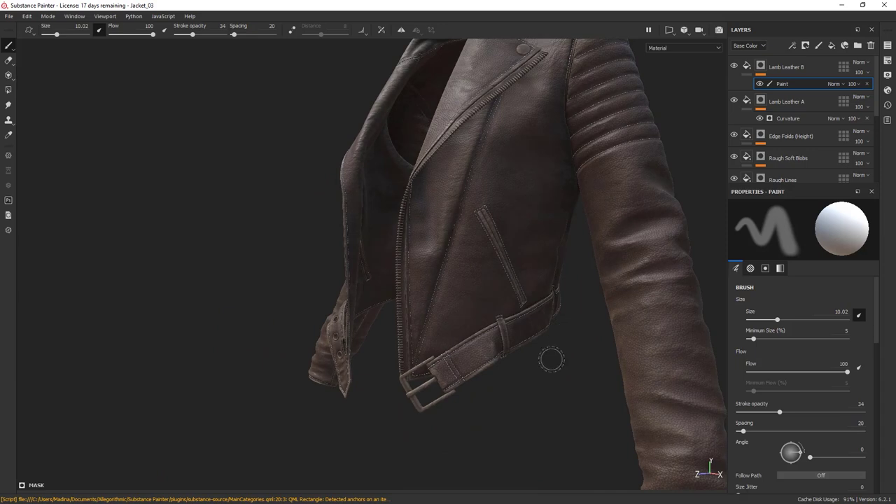
key(bracketleft)
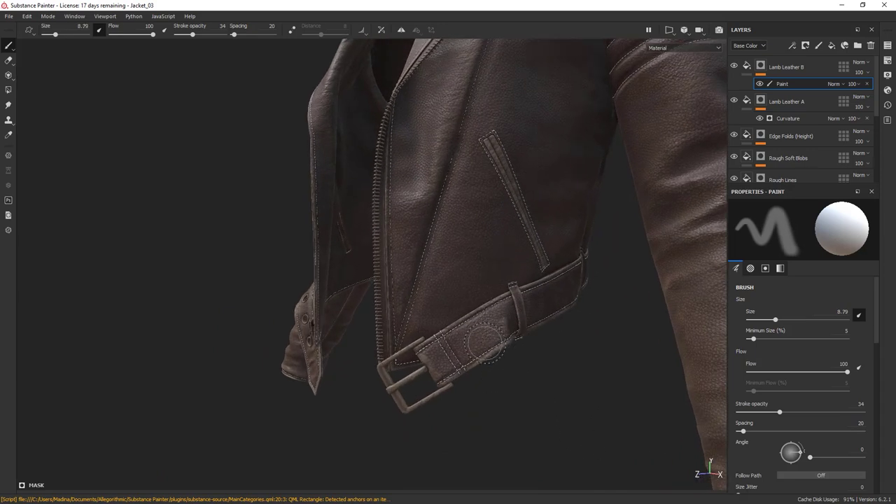
Bring the jacket's back into view and enlarge the mask brush to 14.19 for the upper back
scroll(427, 368, down, 4)
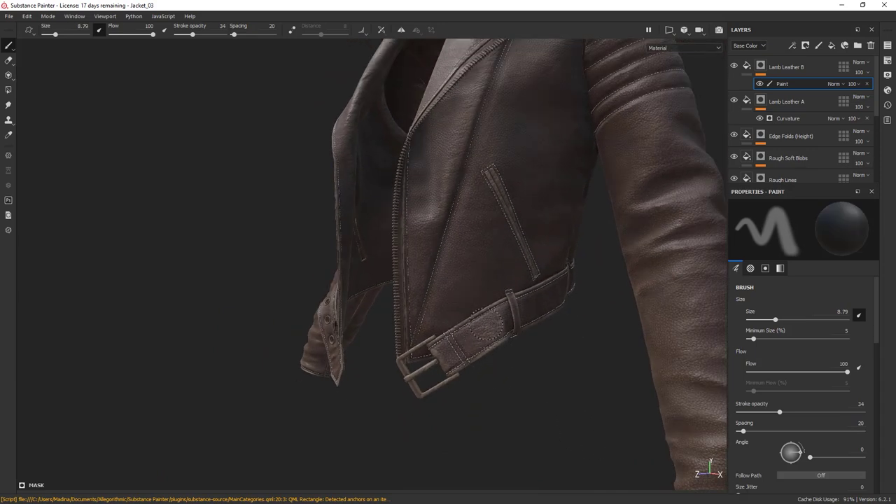
scroll(463, 321, down, 2)
alt+drag(463, 321, 618, 328)
alt+middle_drag(618, 328, 499, 352)
scroll(500, 352, up, 2)
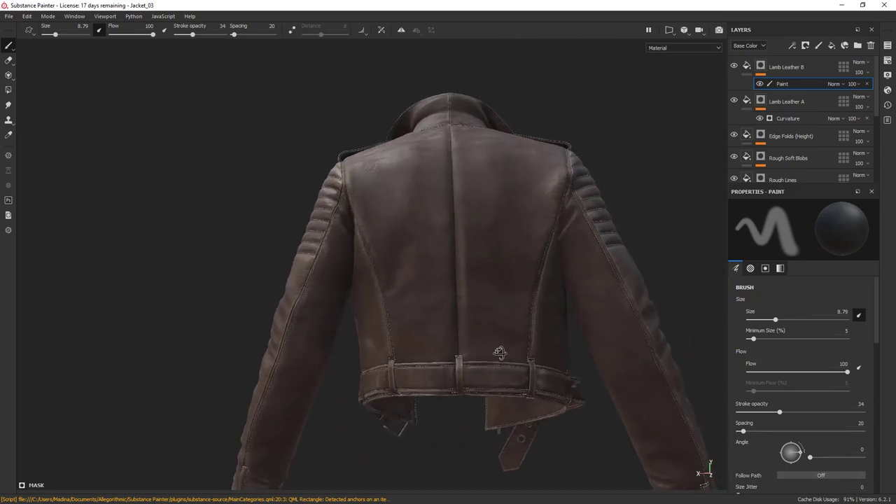
alt+drag(499, 352, 534, 338)
alt+middle_drag(478, 175, 493, 280)
scroll(493, 280, up, 2)
alt+drag(494, 280, 495, 298)
ctrl+right_drag(406, 258, 424, 258)
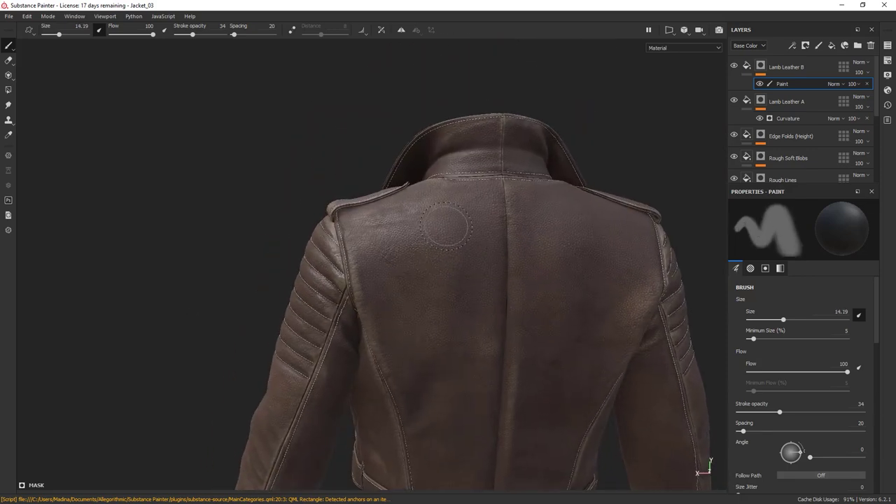
Examine the grain on the jacket's back, front and sleeve under rotated environment lighting
alt+drag(396, 262, 539, 226)
scroll(538, 228, down, 4)
alt+drag(246, 355, 560, 329)
alt+middle_drag(560, 329, 616, 219)
scroll(595, 217, up, 2)
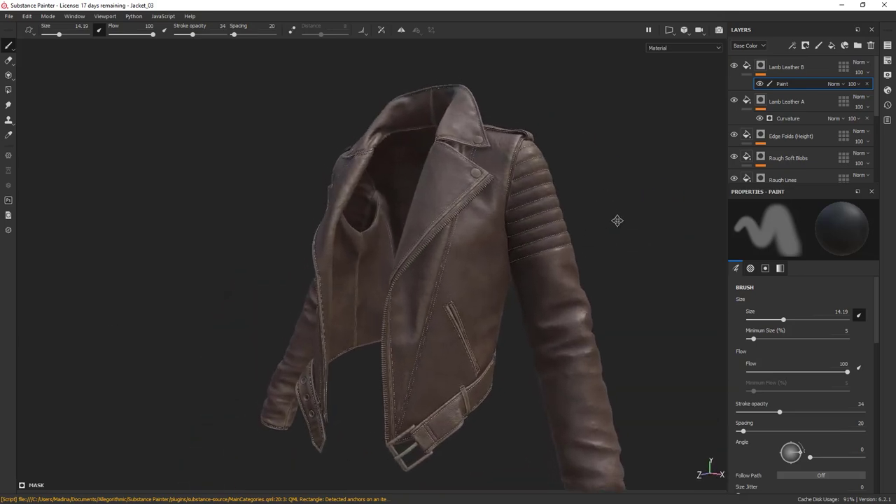
shift+right_drag(616, 220, 682, 219)
alt+drag(682, 219, 612, 214)
alt+middle_drag(611, 214, 604, 210)
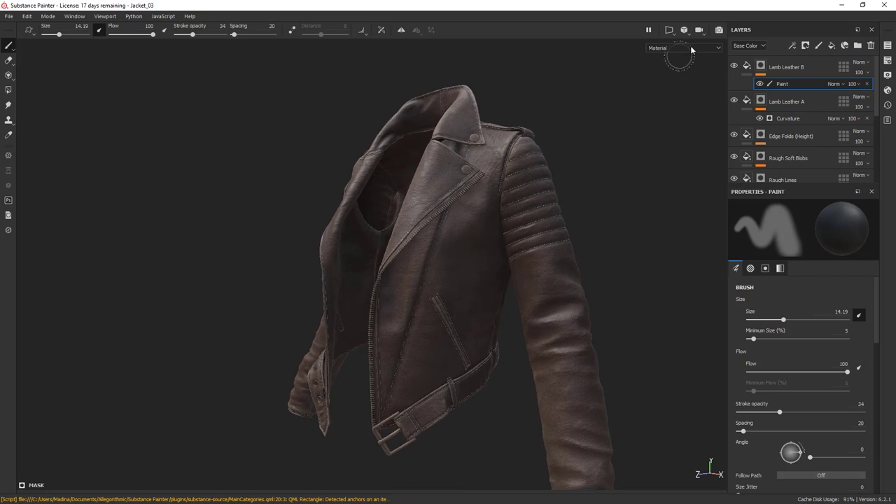
Render the jacket in Iray and examine its front, back and sleeves under rotated environment lighting
click(719, 31)
click(719, 30)
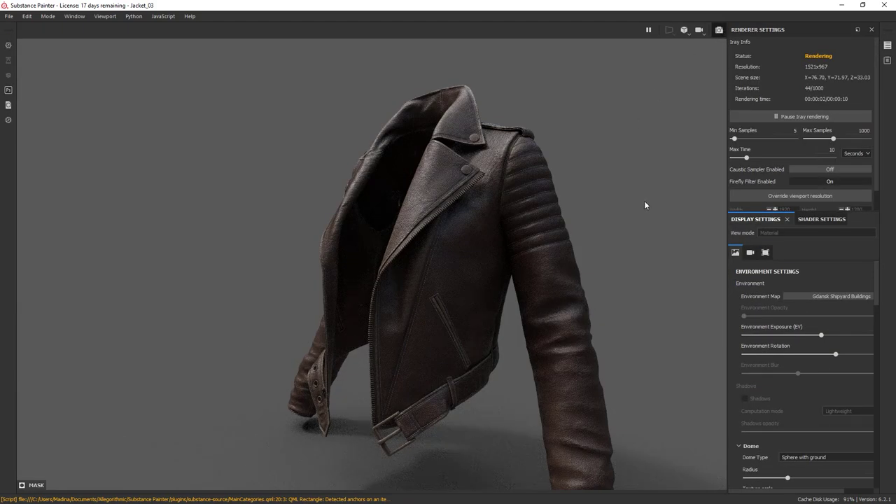
shift+right_drag(645, 205, 685, 223)
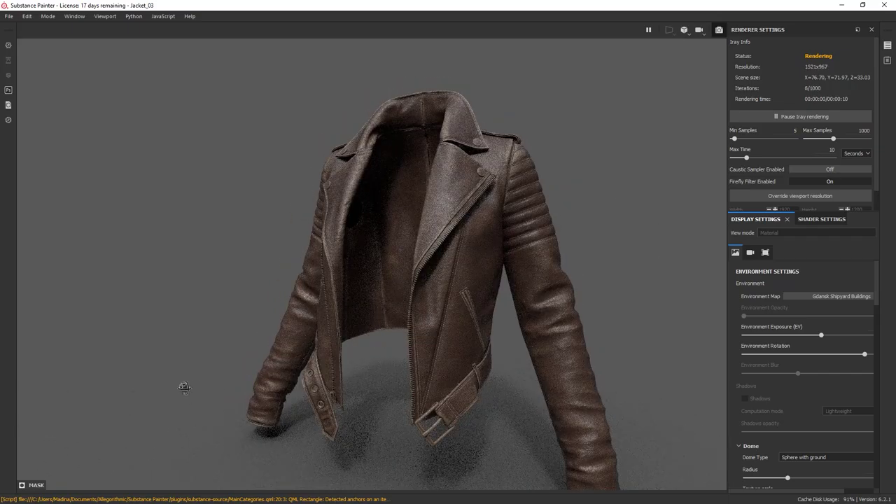
alt+drag(184, 384, 589, 334)
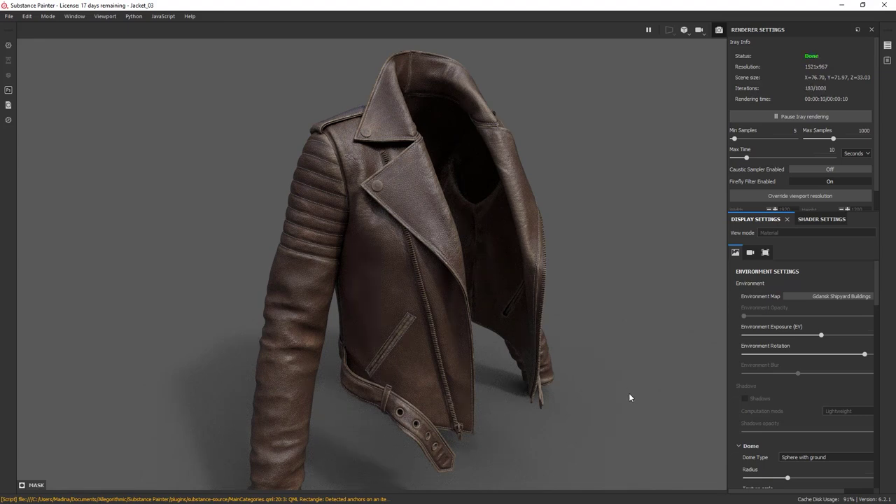
alt+drag(624, 420, 581, 231)
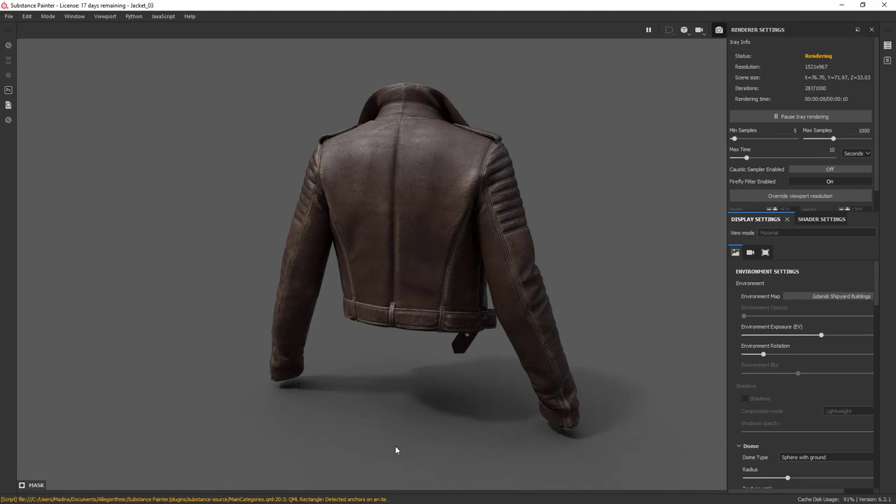
alt+drag(349, 454, 527, 420)
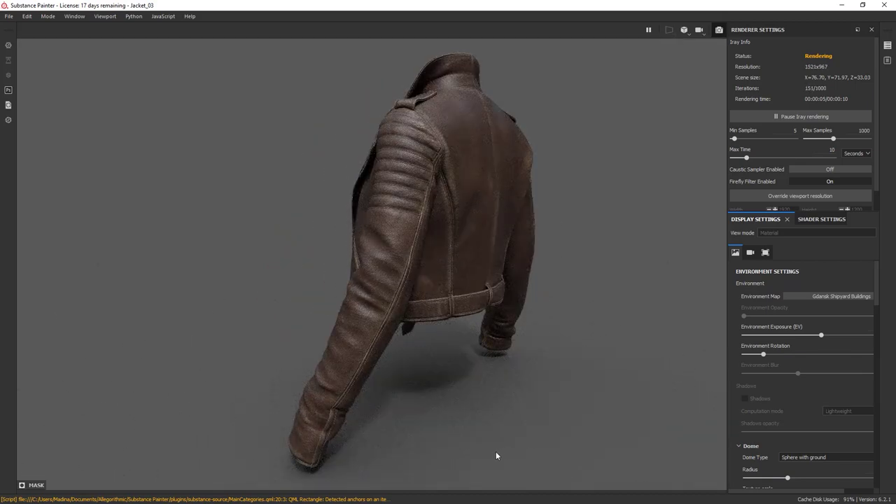
alt+drag(181, 366, 430, 356)
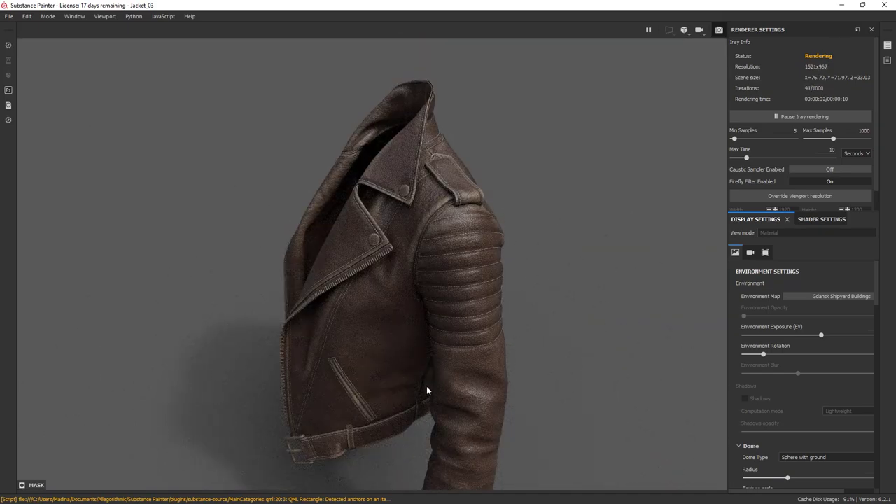
alt+drag(455, 364, 536, 301)
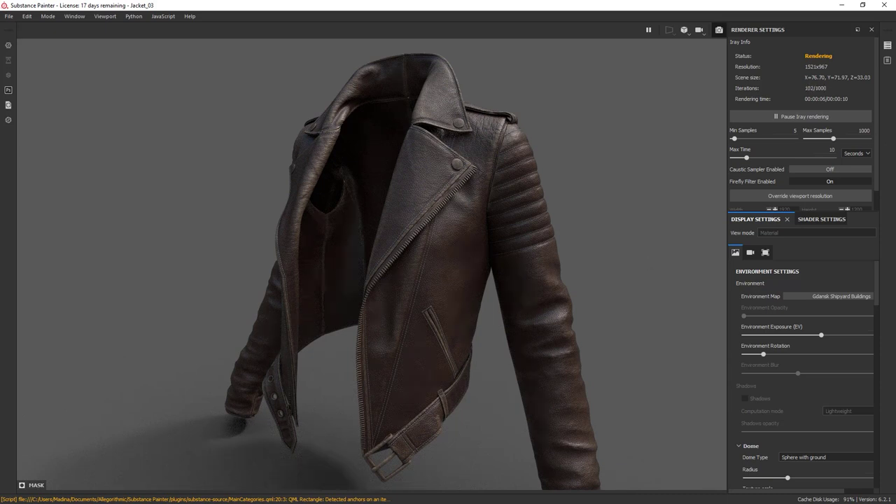
Set the render's environment map to Corsica Beach, rotate the lighting, and examine the jacket's front and back
click(834, 295)
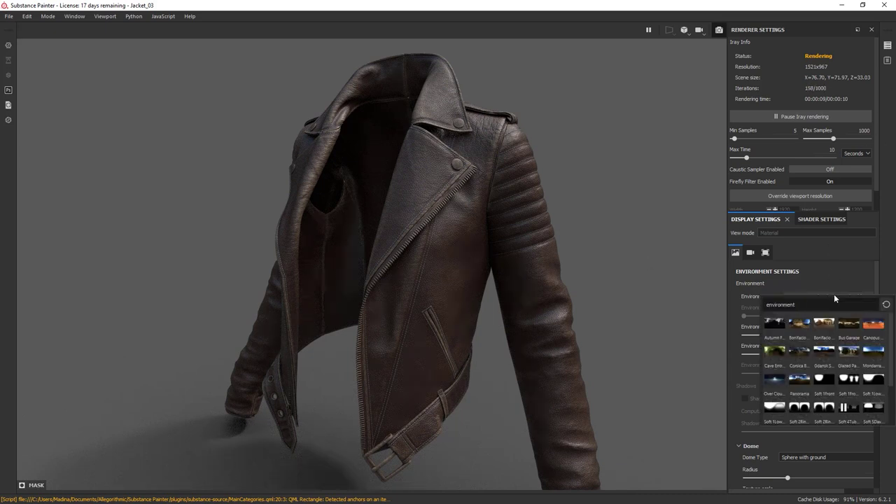
click(799, 352)
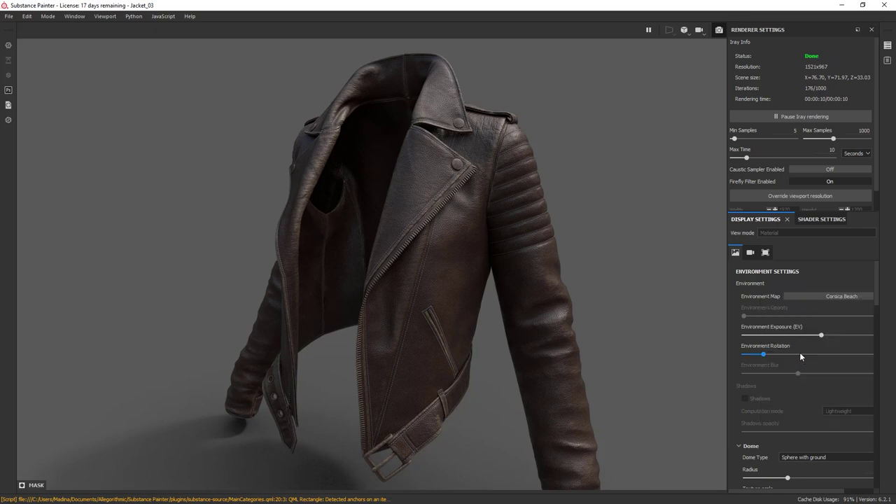
shift+right_drag(668, 272, 617, 198)
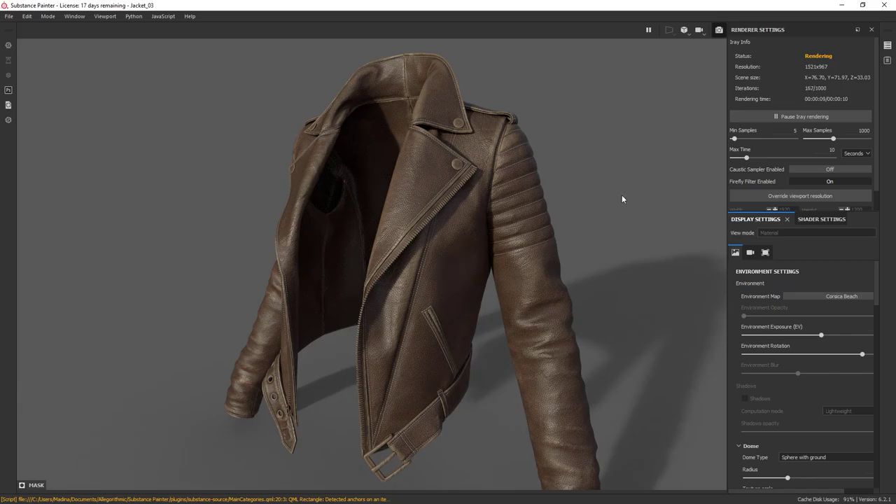
alt+drag(621, 199, 410, 274)
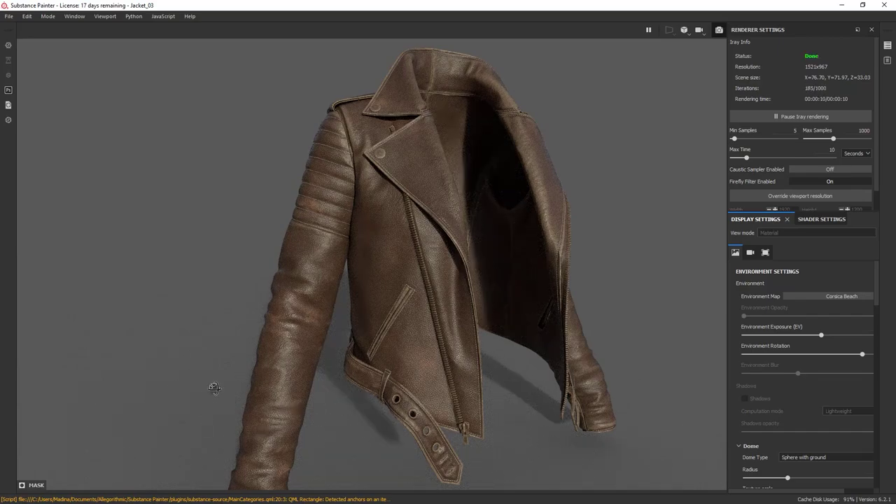
alt+drag(215, 388, 572, 223)
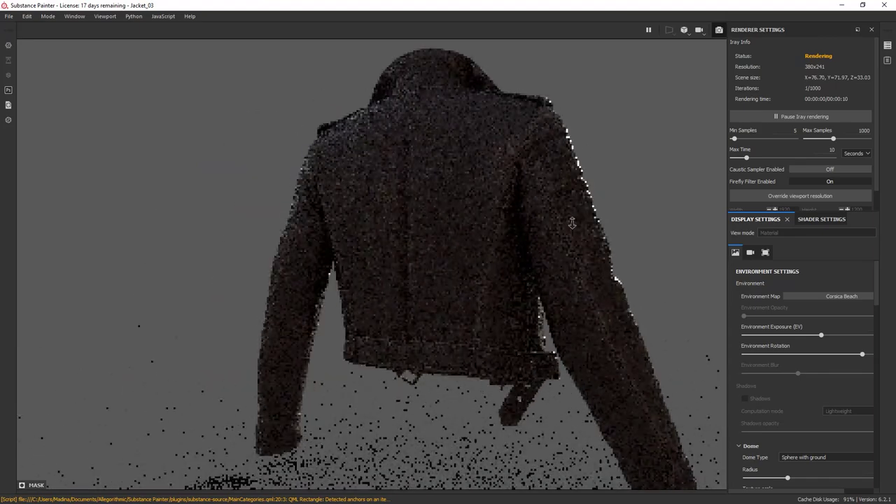
shift+right_drag(571, 223, 629, 210)
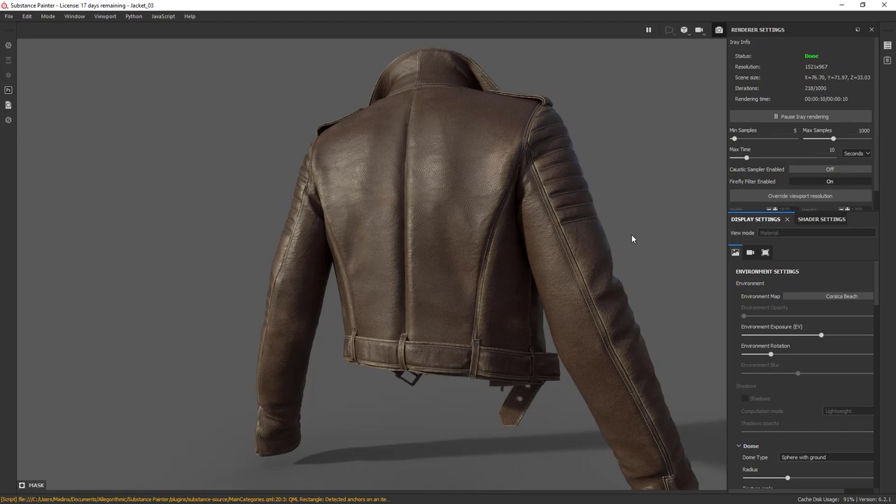
alt+drag(225, 239, 379, 348)
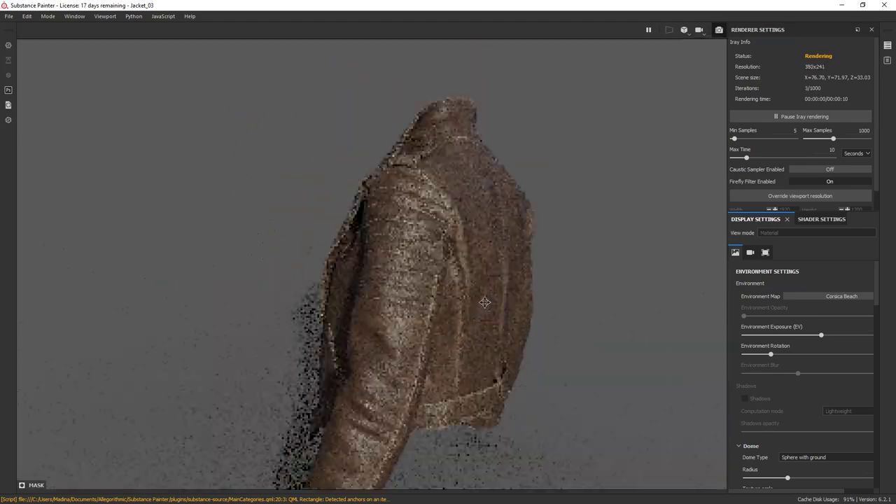
Set the environment map to Gdansk Shipyard Buildings, inspect the jacket's front under rotated lighting, and return to painting mode
click(861, 300)
click(823, 359)
alt+drag(422, 321, 450, 244)
shift+right_drag(450, 244, 594, 180)
alt+drag(594, 180, 631, 195)
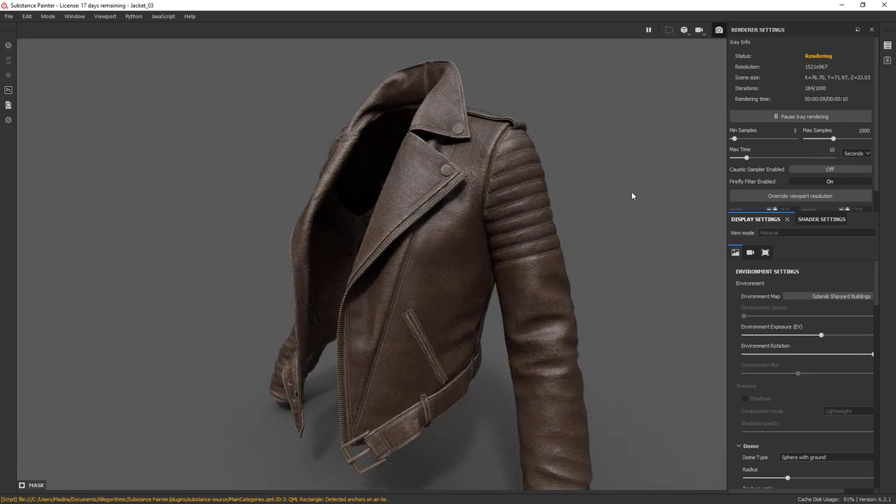
click(718, 29)
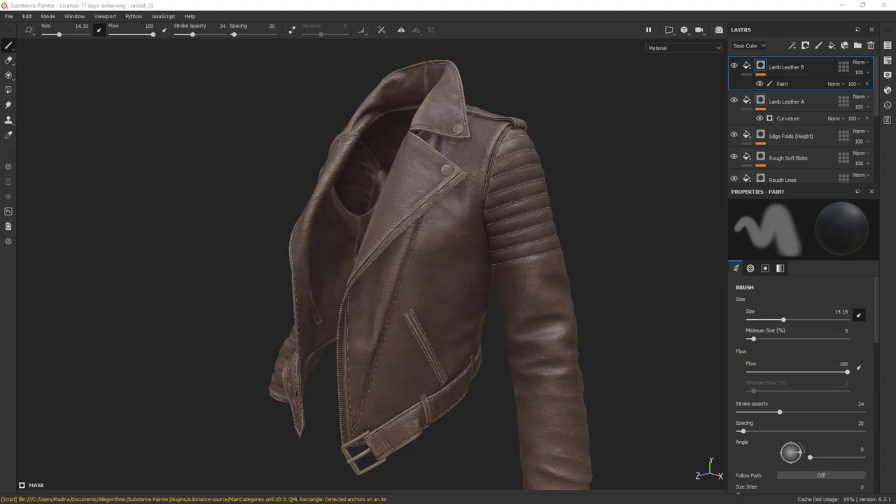
Add a new folder at the head of the layer stack and enlarge the layer list to show every layer
click(857, 46)
scroll(815, 105, down, 5)
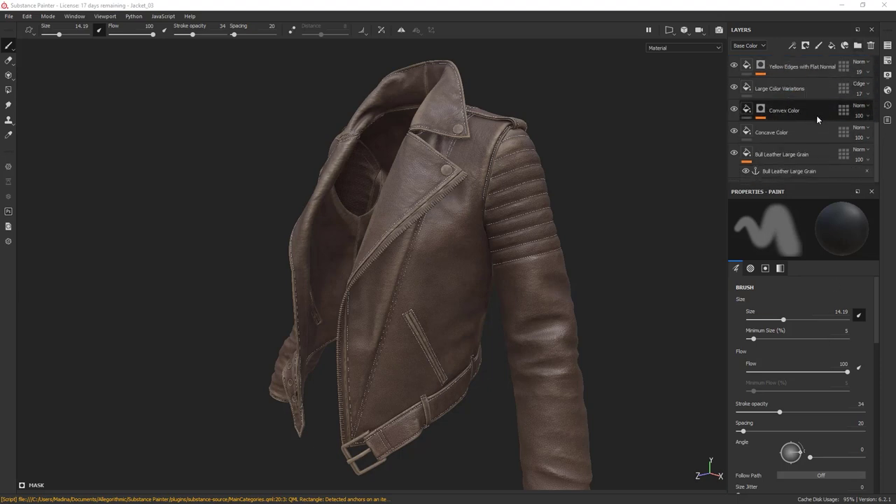
shift+click(802, 155)
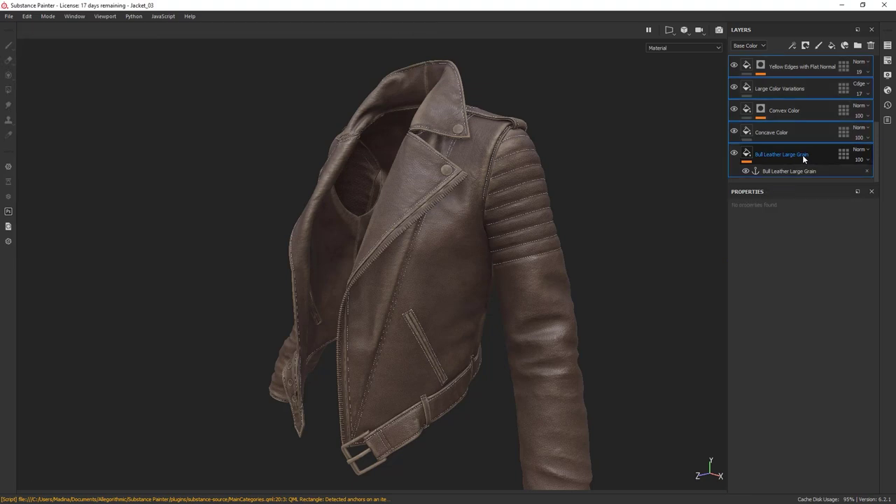
click(857, 47)
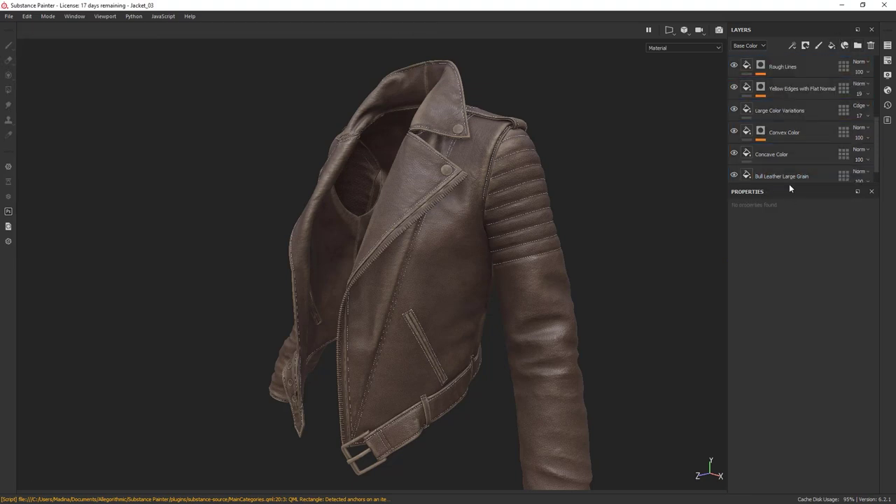
drag(789, 183, 793, 378)
Move all layers from Lamb Leather B through Bull Leather Large Grain into the new folder
click(801, 88)
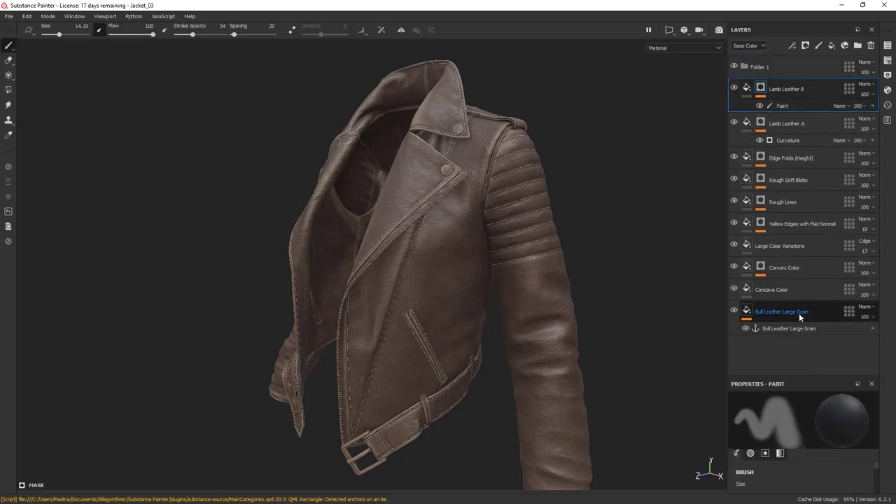
shift+click(800, 314)
drag(785, 94, 784, 70)
click(805, 69)
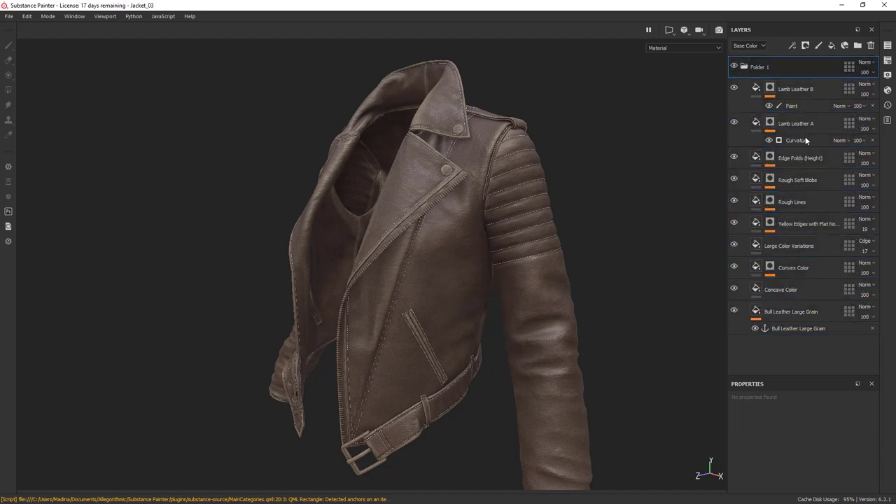
Collapse the layer folder and rename it MC_Leather_01
click(745, 67)
double_click(763, 69)
text(MC_Leather_01)
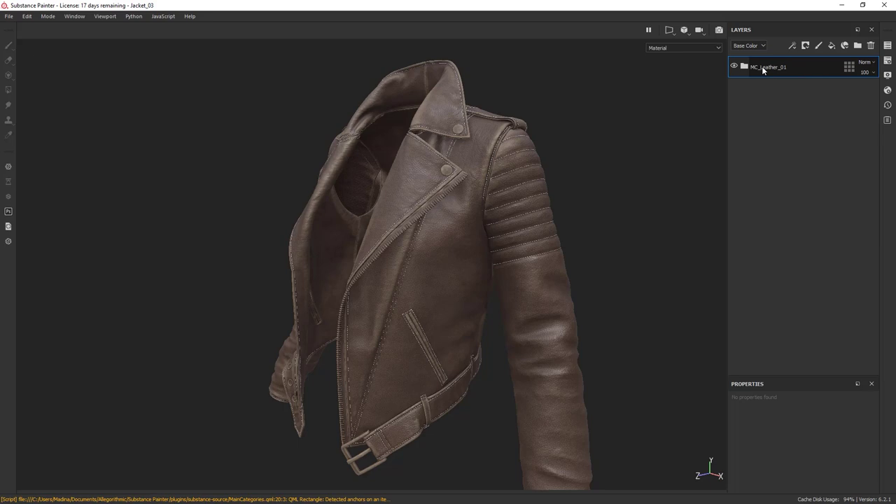
Create a smart material from the MC_Leather_01 folder and check it among the shelf's smart materials
right_click(761, 66)
click(802, 332)
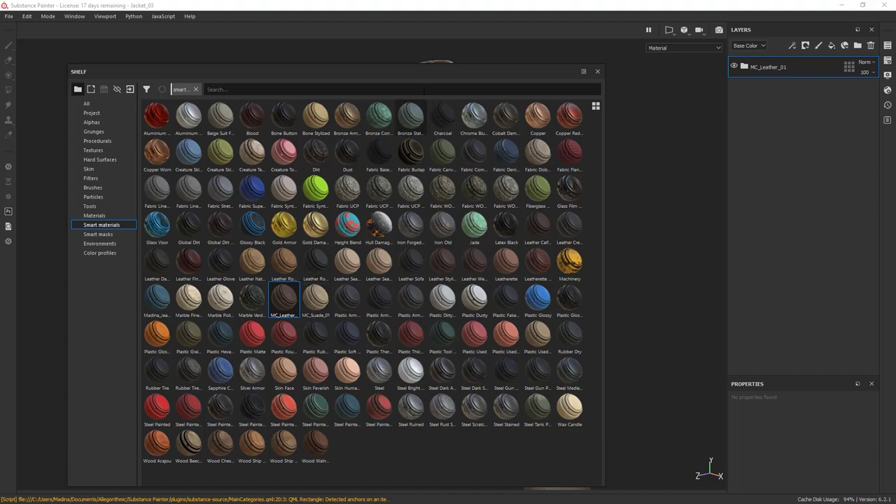
drag(401, 70, 886, 70)
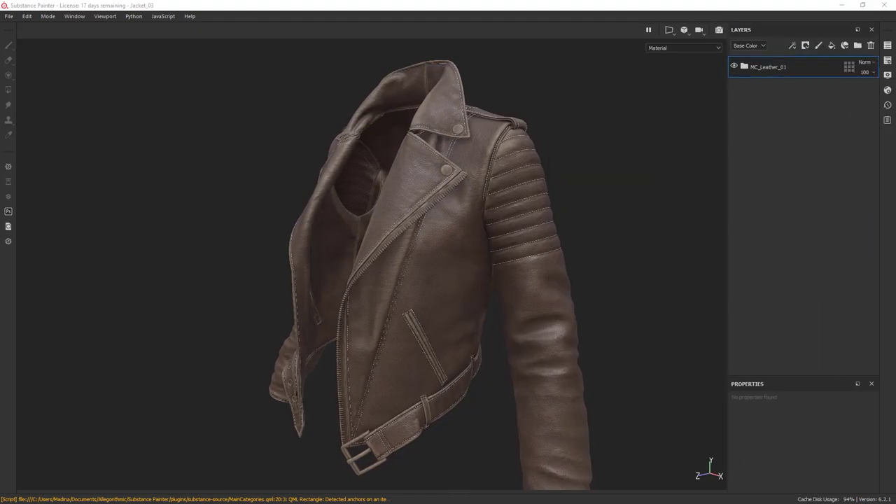